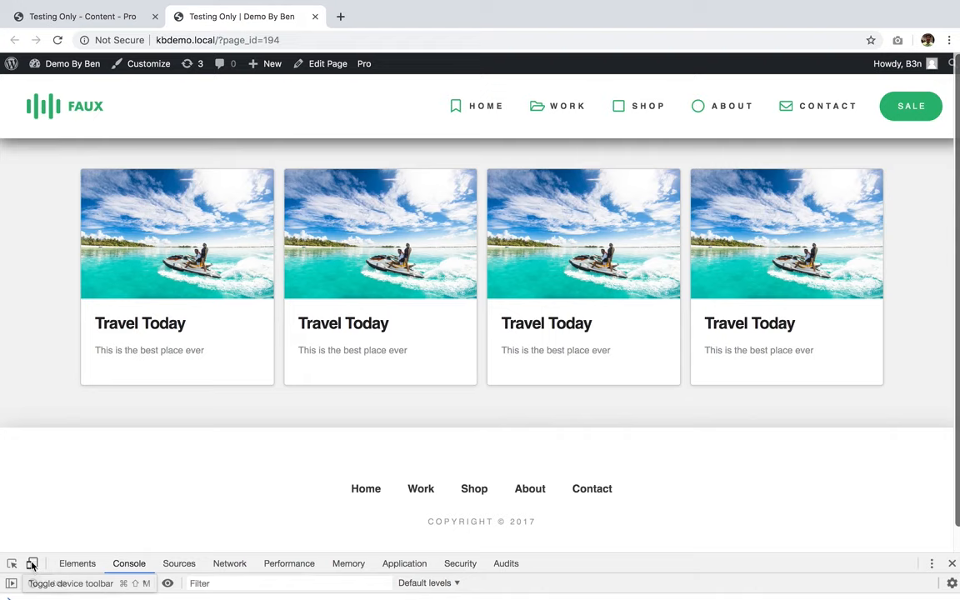
Turn on responsive device emulation for the live page and compare the card layout at 980 px and 979 px viewport widths
click(32, 563)
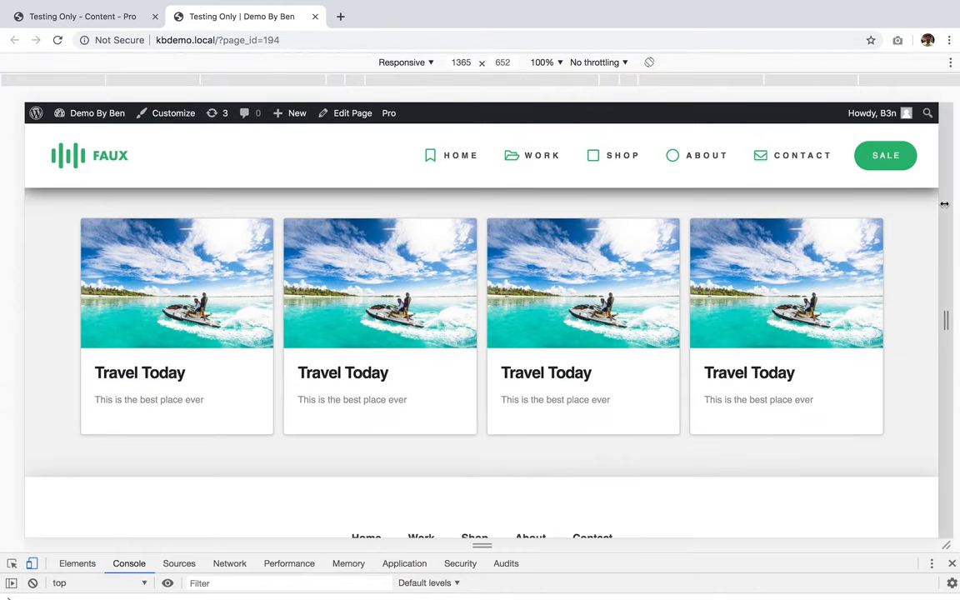
drag(944, 203, 816, 192)
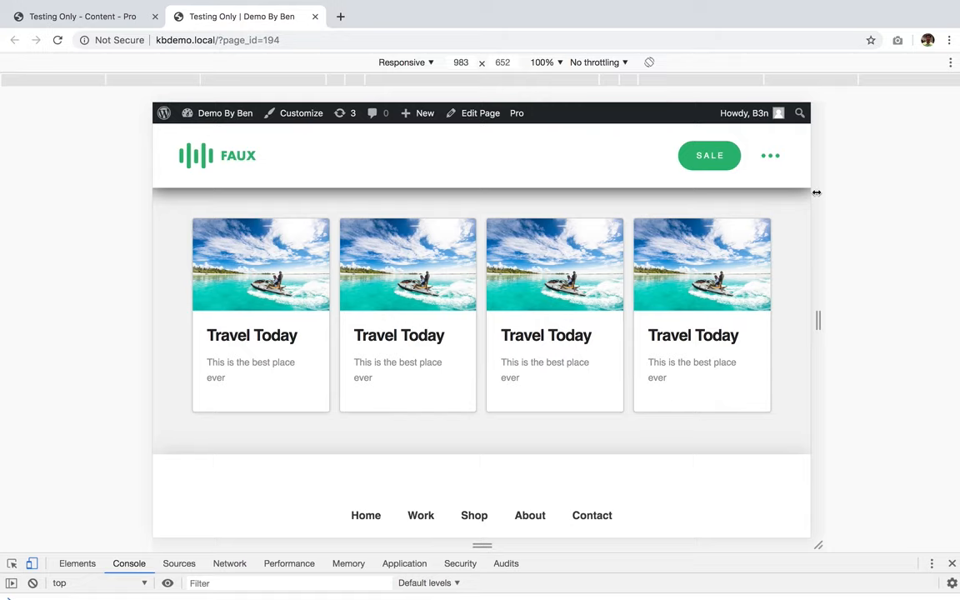
double_click(463, 63)
text(980)
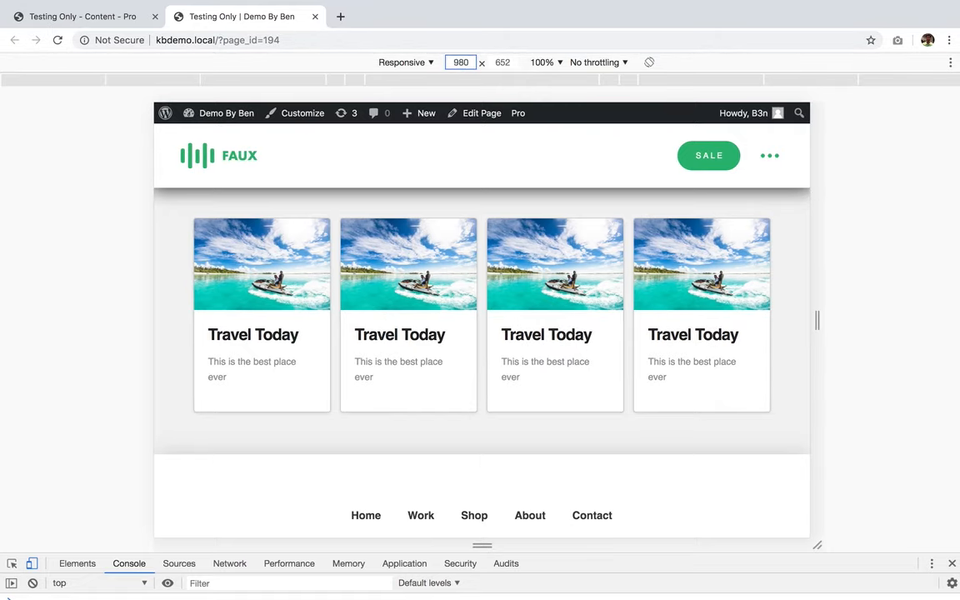
key(Down)
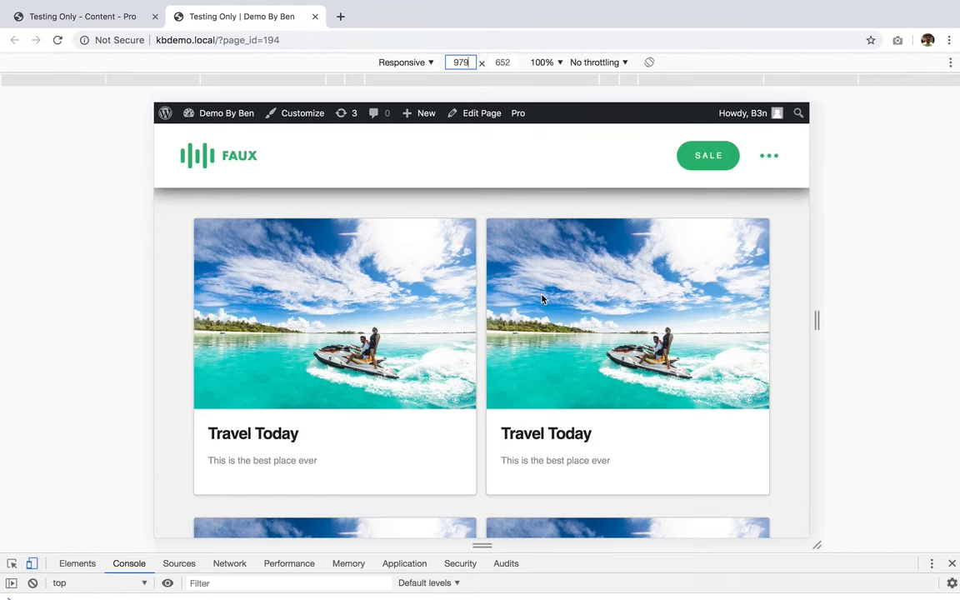
scroll(542, 299, down, 5)
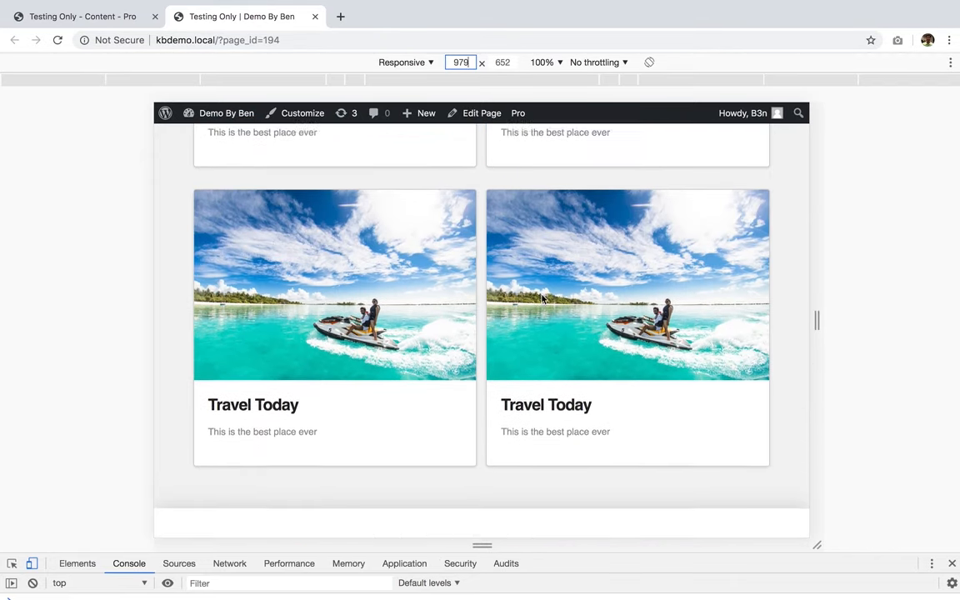
scroll(542, 298, down, 1)
scroll(542, 298, up, 4)
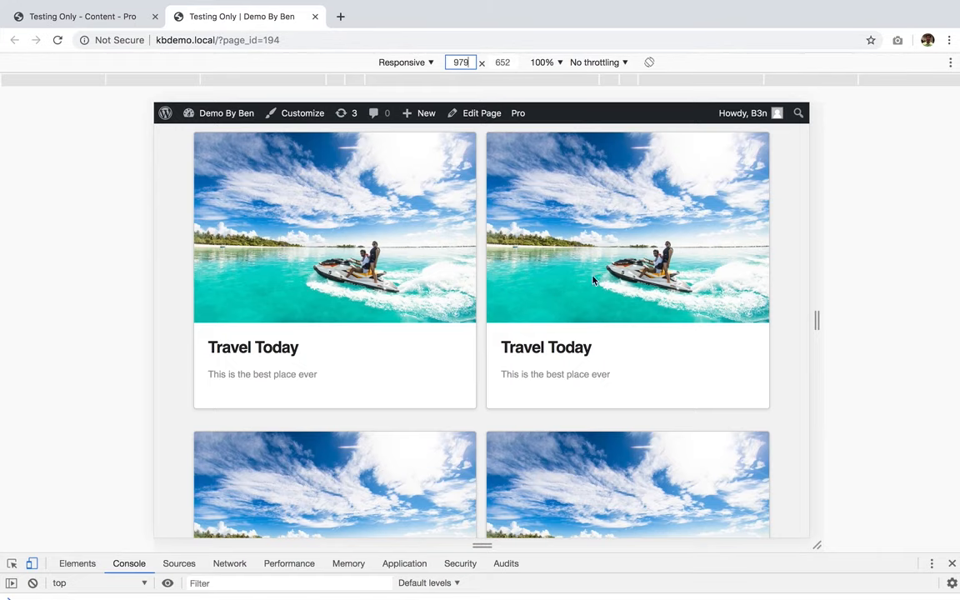
Examine how the cards reflow at viewport widths of 480 px and 995 px, finishing with the viewport back at 1395 px
drag(810, 300, 647, 255)
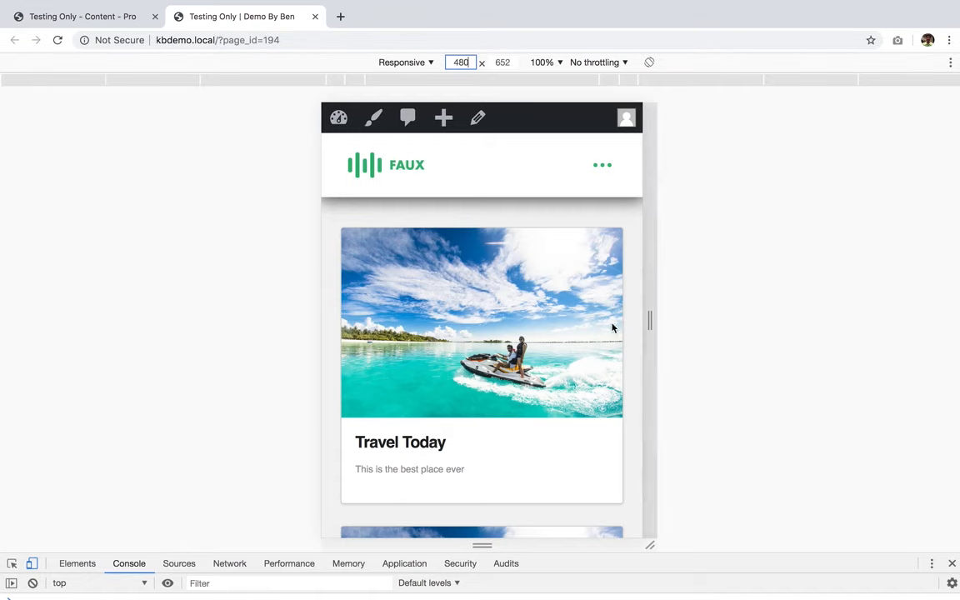
scroll(606, 343, down, 5)
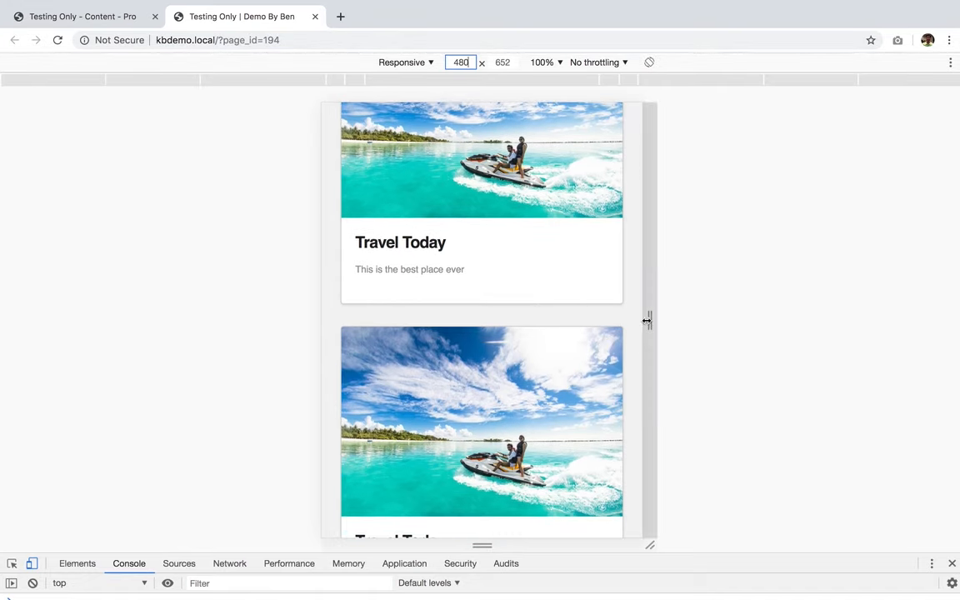
drag(649, 319, 956, 340)
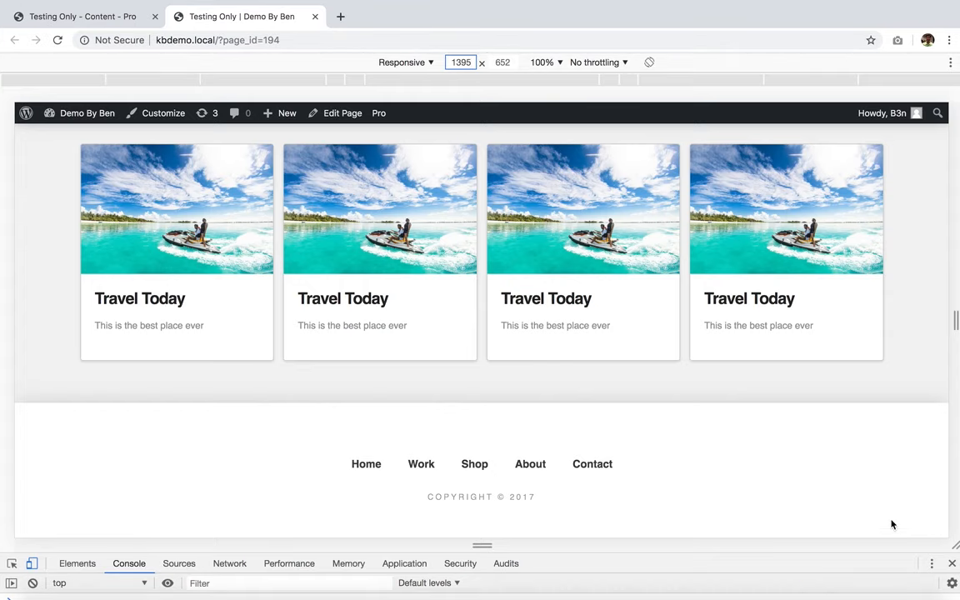
scroll(881, 338, up, 2)
scroll(881, 340, down, 2)
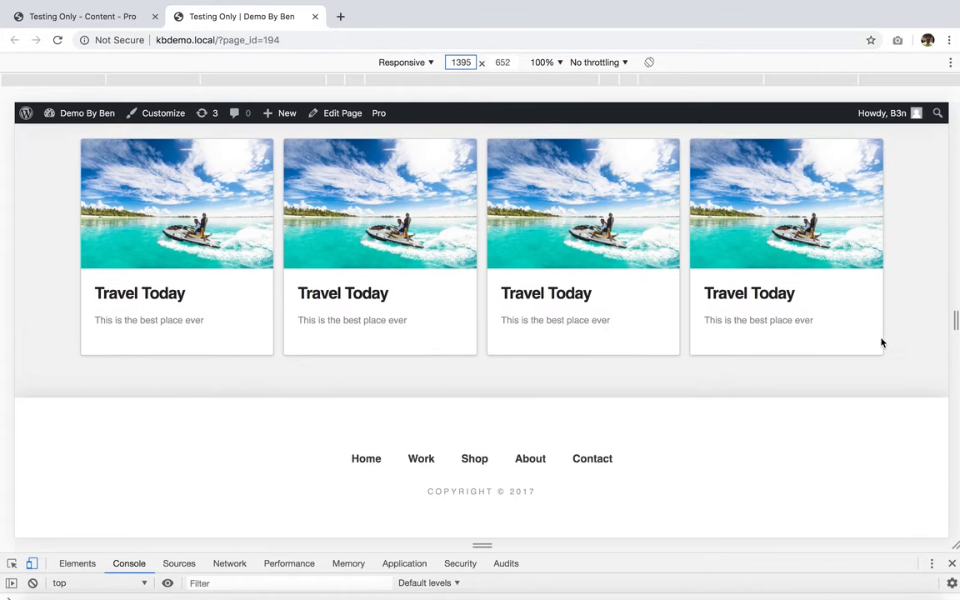
scroll(881, 340, up, 2)
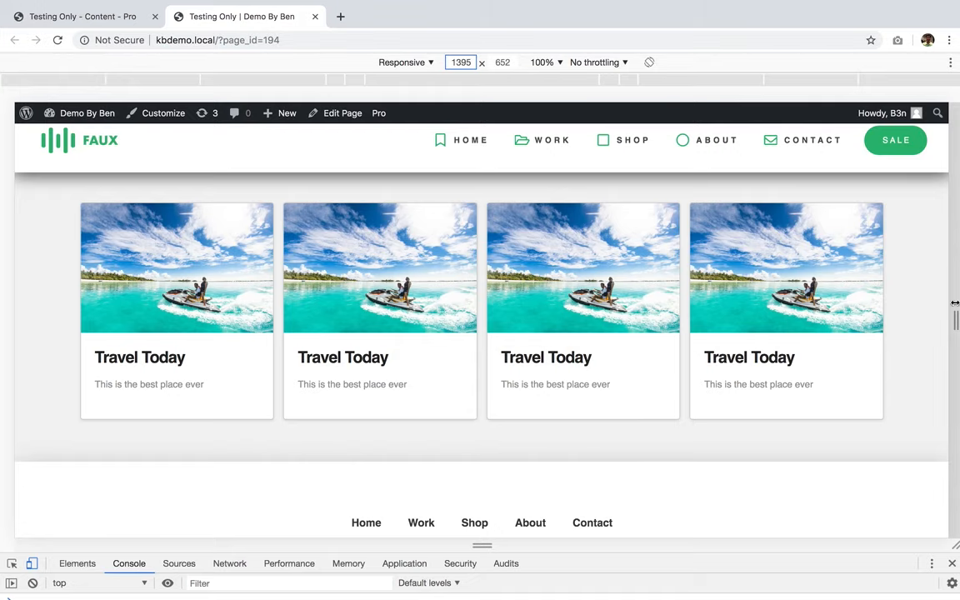
drag(955, 299, 824, 268)
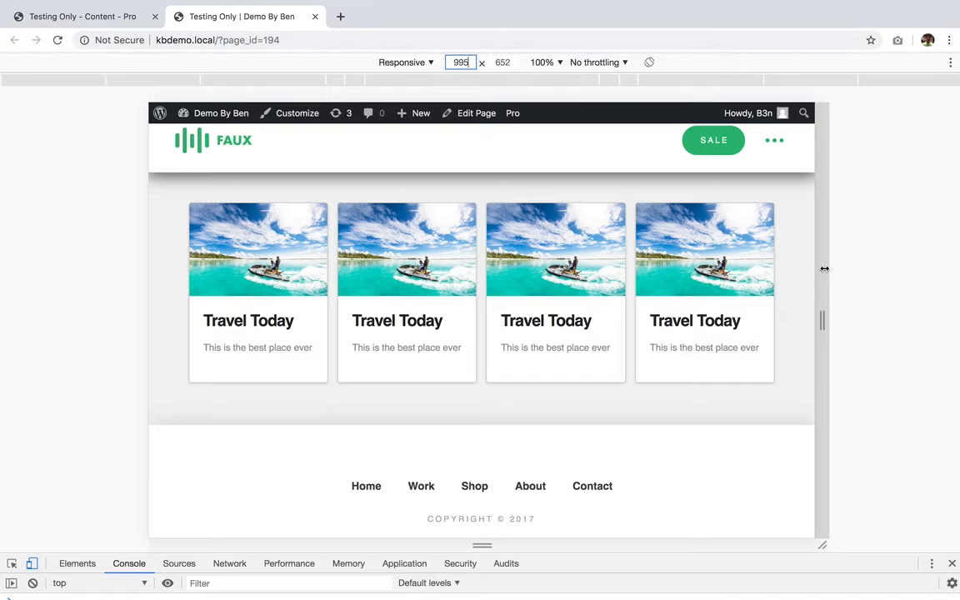
drag(824, 269, 955, 268)
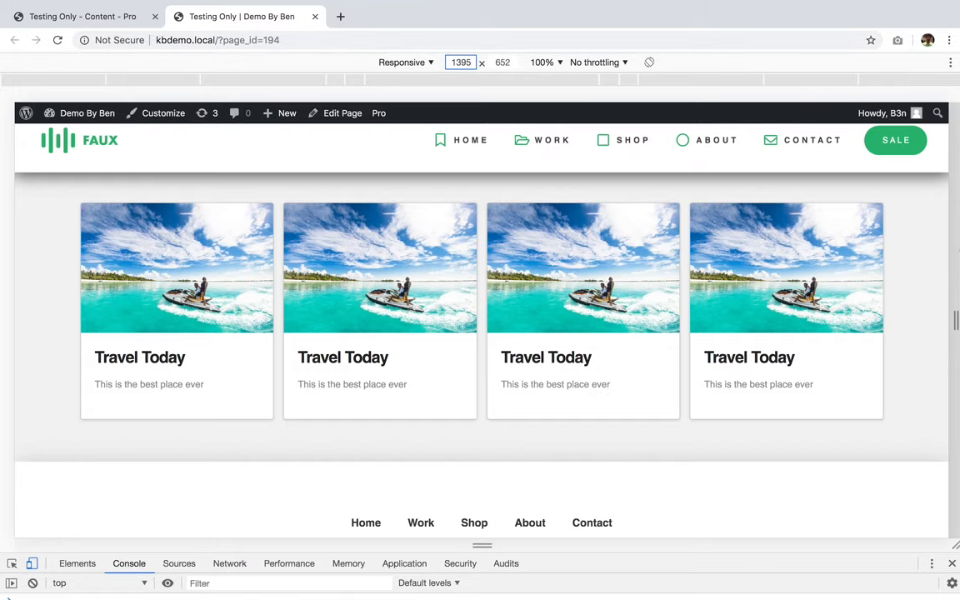
Switch to the Pro content editor and add a section whose row has four equal columns
click(129, 18)
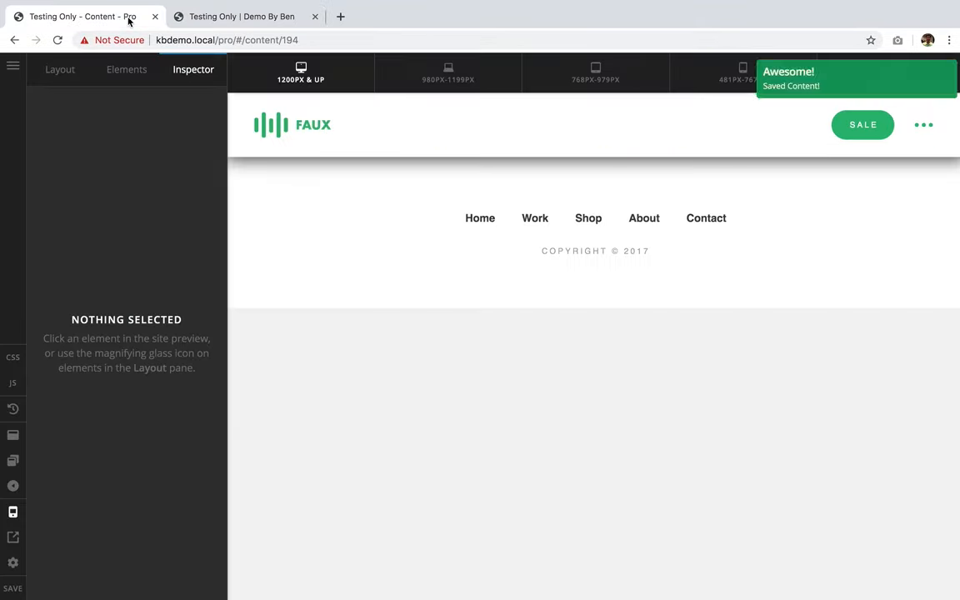
click(67, 87)
click(125, 362)
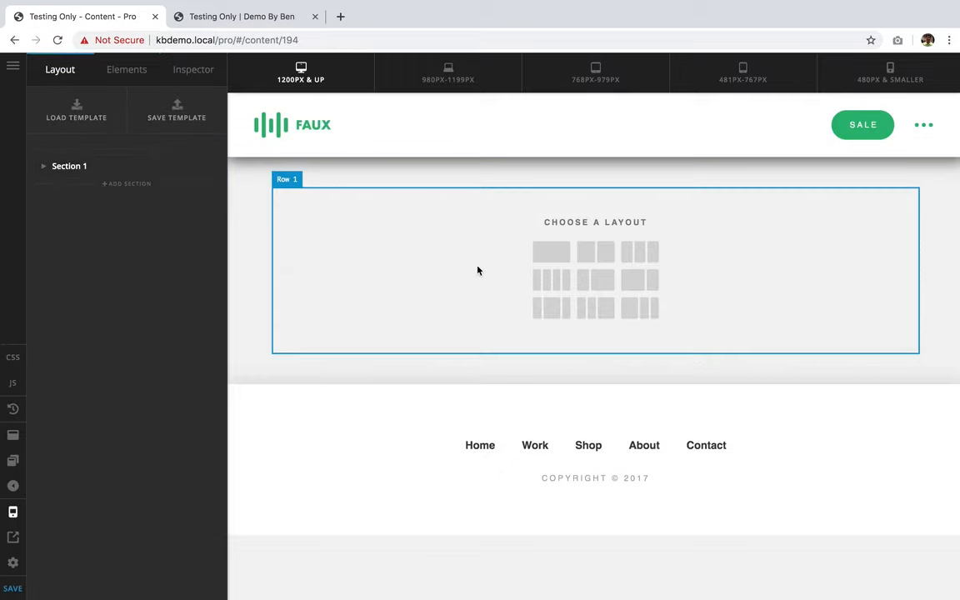
click(560, 284)
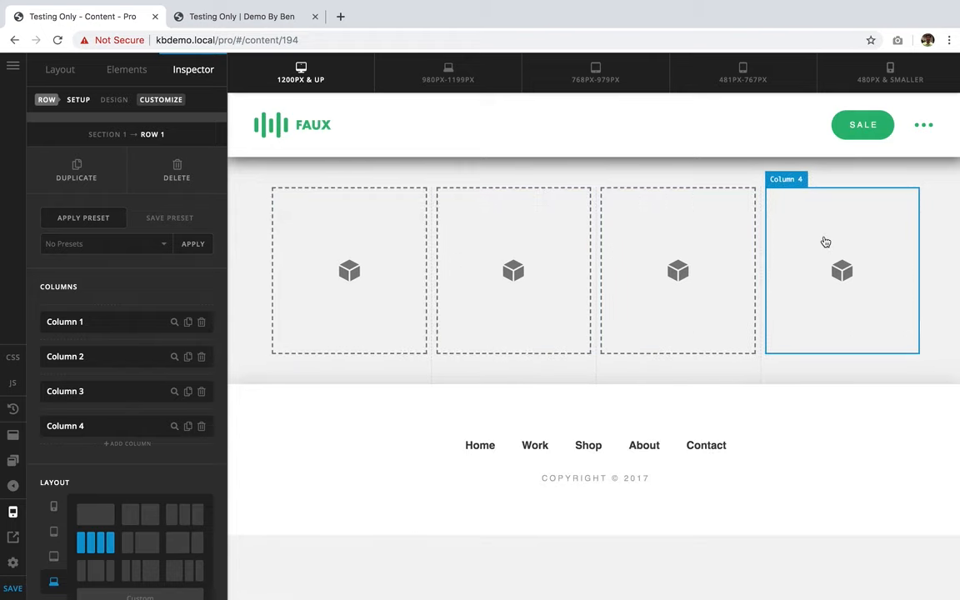
Search the elements for "promo" and place a Classic Promo in the first column
click(125, 74)
text(promo)
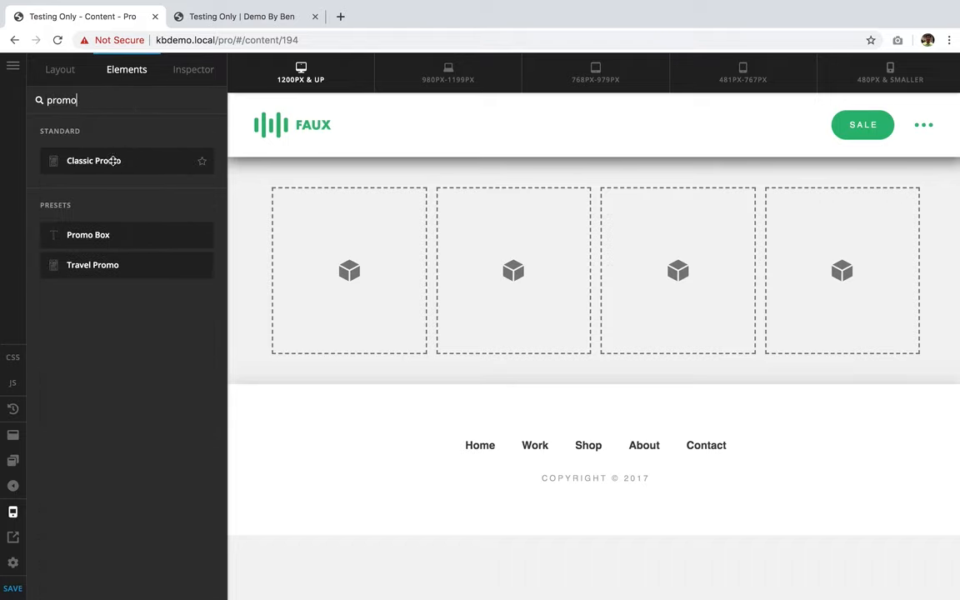
drag(102, 158, 324, 269)
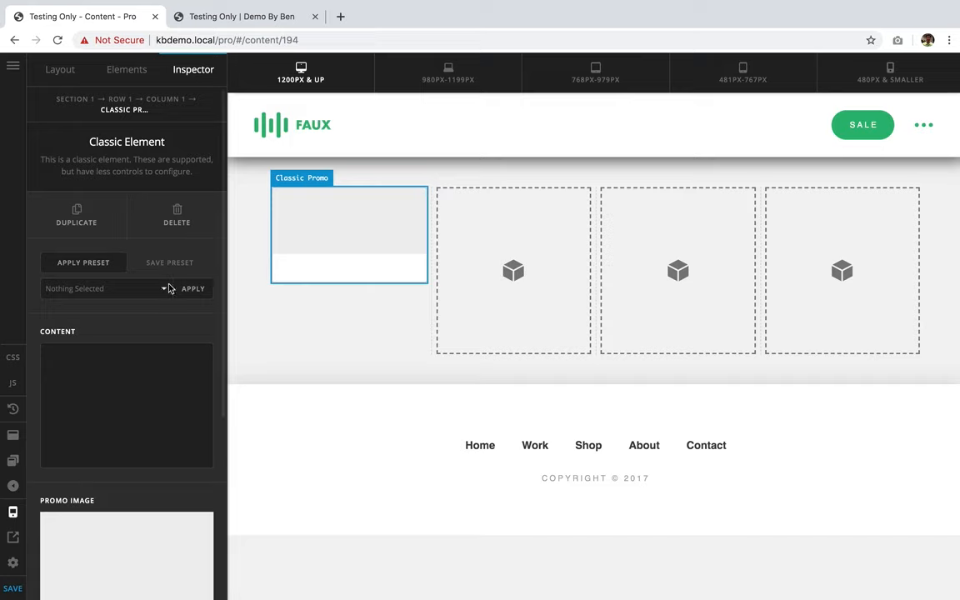
Apply the Travel Promo preset to the Classic Promo with Replace Content enabled
click(122, 290)
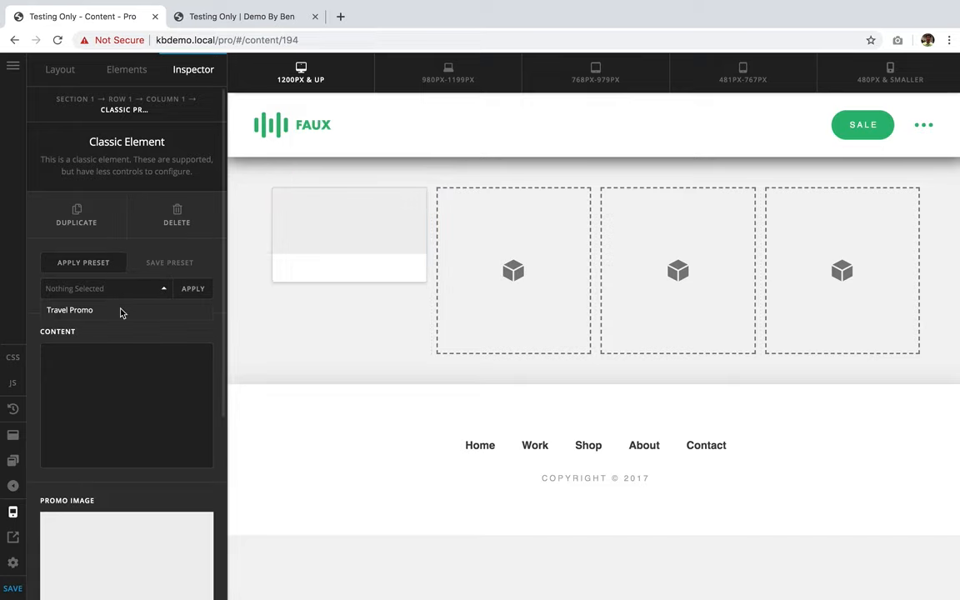
click(122, 310)
click(193, 288)
click(240, 283)
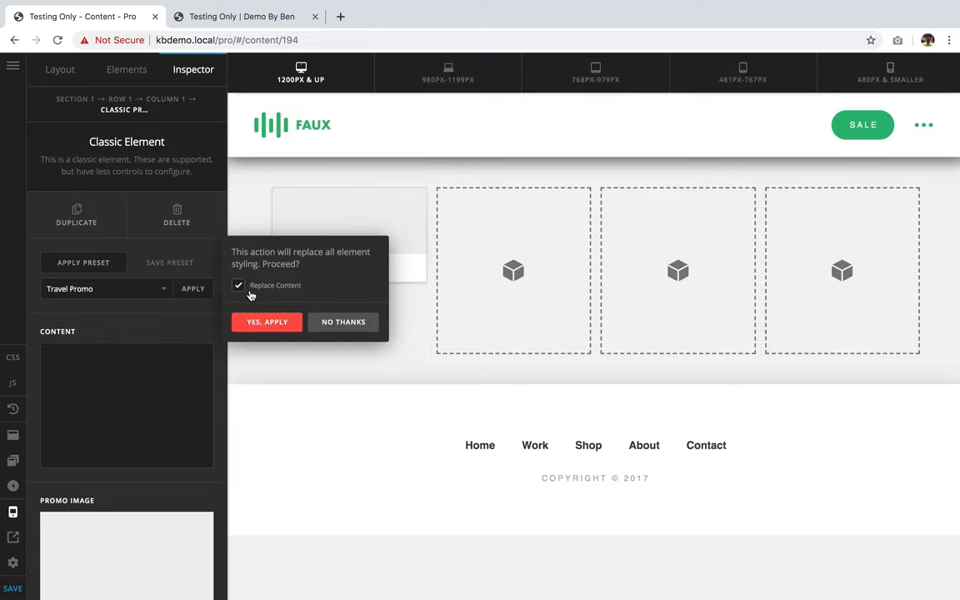
click(262, 323)
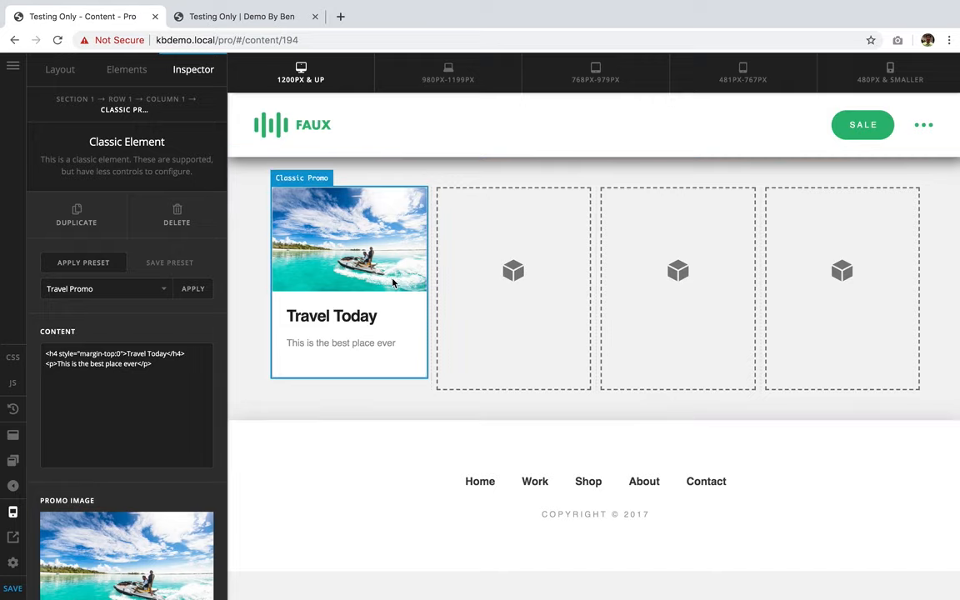
Duplicate the Travel Today promo for the remaining columns and move one copy into each of columns 2, 3 and 4
click(105, 225)
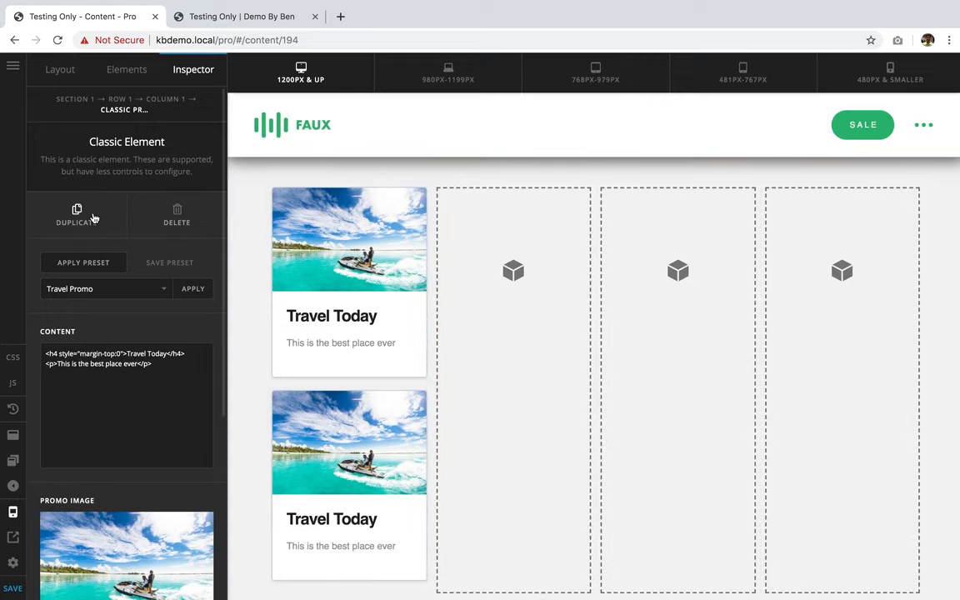
click(74, 214)
scroll(426, 428, down, 4)
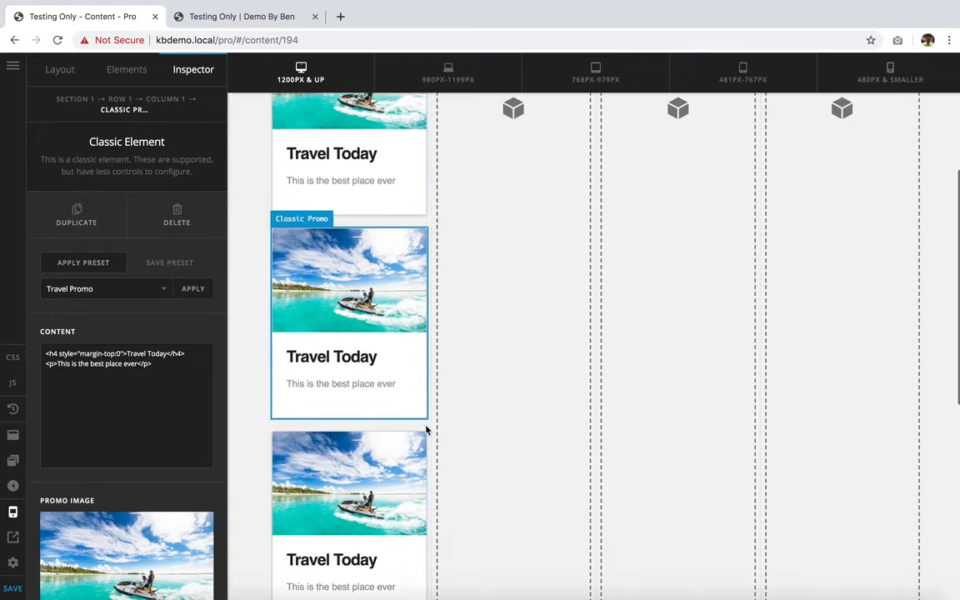
scroll(367, 227, up, 2)
drag(368, 227, 514, 219)
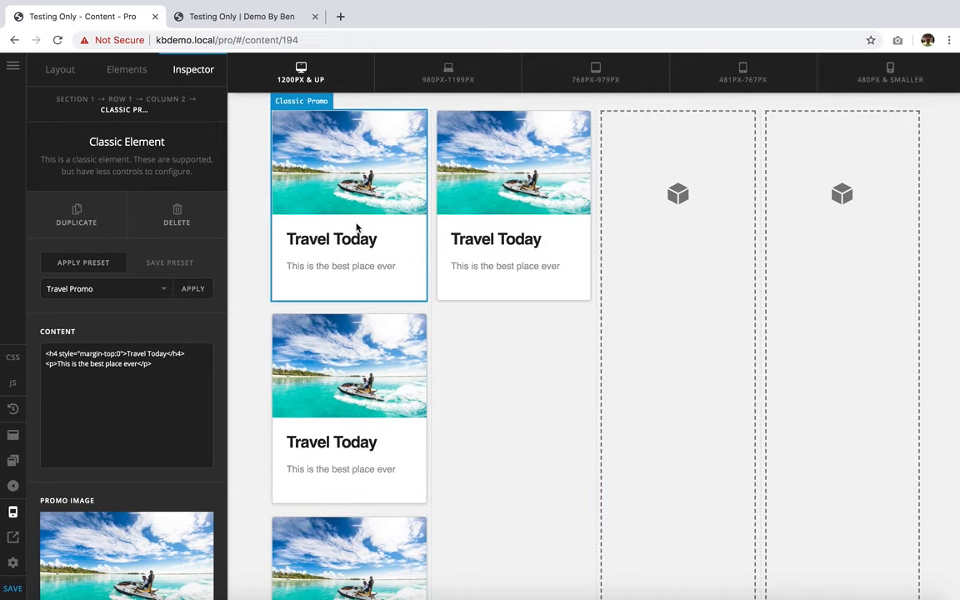
drag(357, 230, 684, 203)
drag(311, 335, 804, 250)
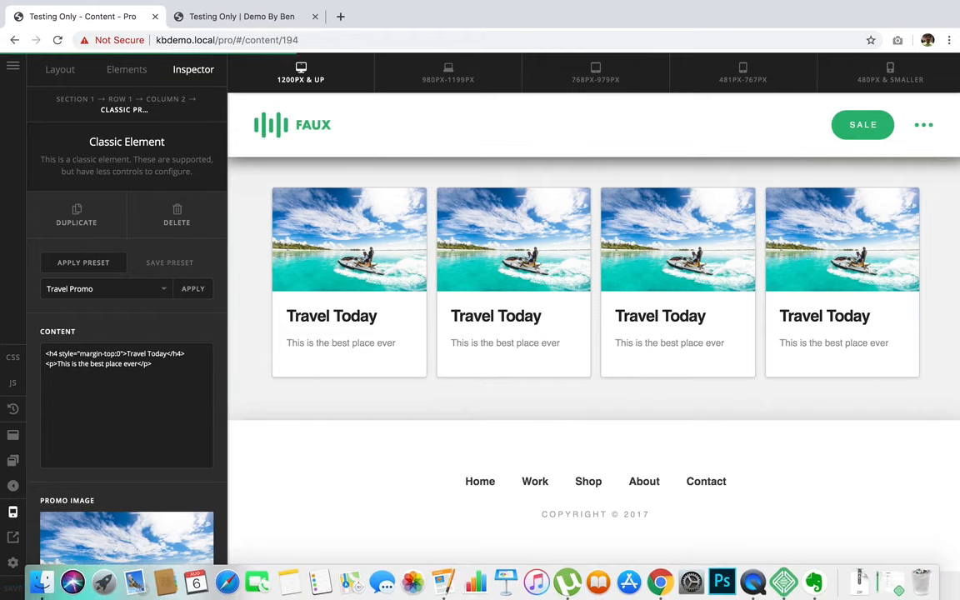
Save the content and open the rebuilt page's live view in a new browser tab
click(13, 588)
click(13, 538)
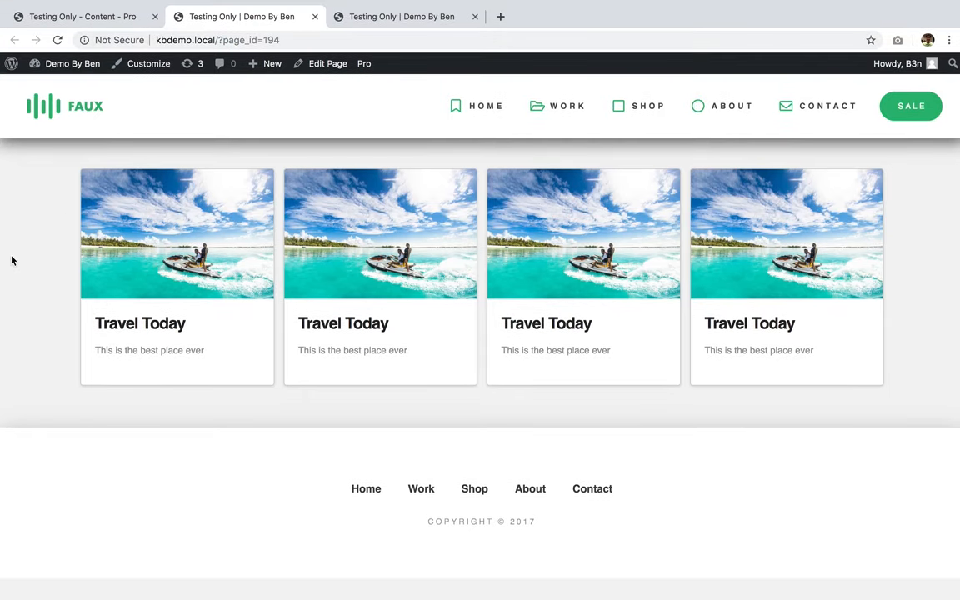
Open the developer tools on the rebuilt page and check the four cards at a viewport width of about 1106 px
right_click(12, 258)
click(44, 379)
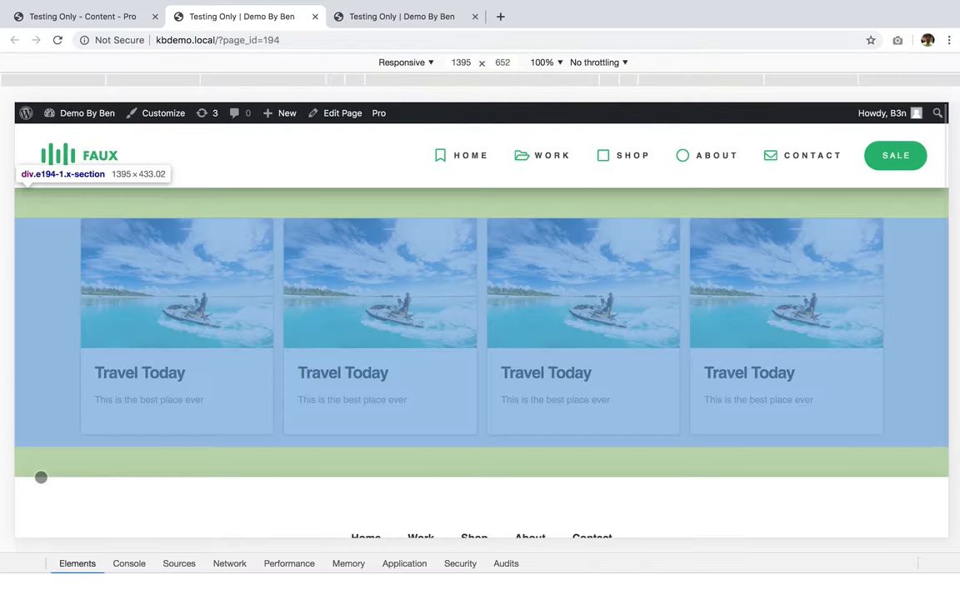
drag(954, 306, 859, 319)
scroll(757, 358, down, 2)
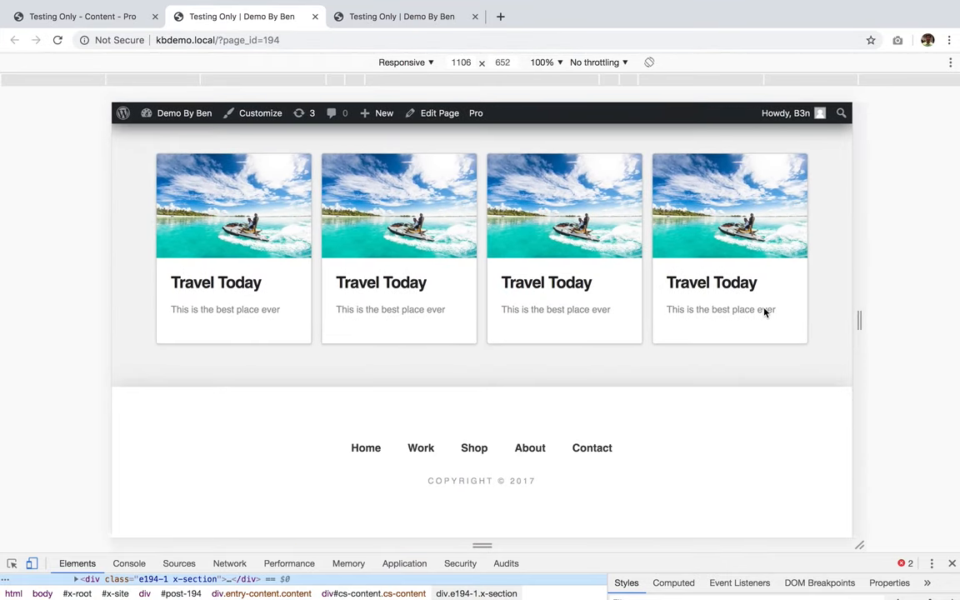
scroll(765, 311, up, 2)
Compare the rebuilt page's card layout at 980 px and 979 px viewport widths, reviewing the cards down the page
click(462, 62)
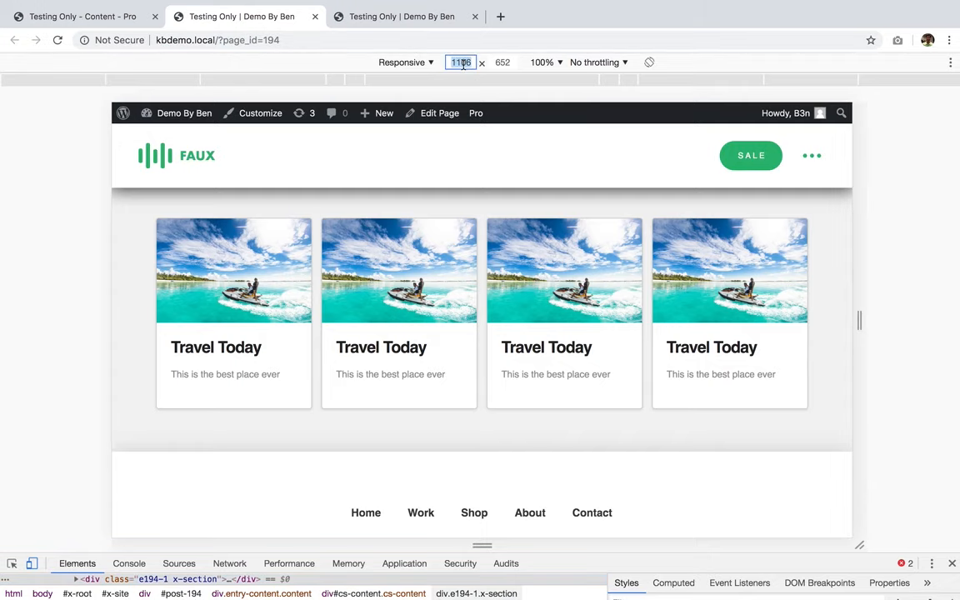
text(980)
key(Return)
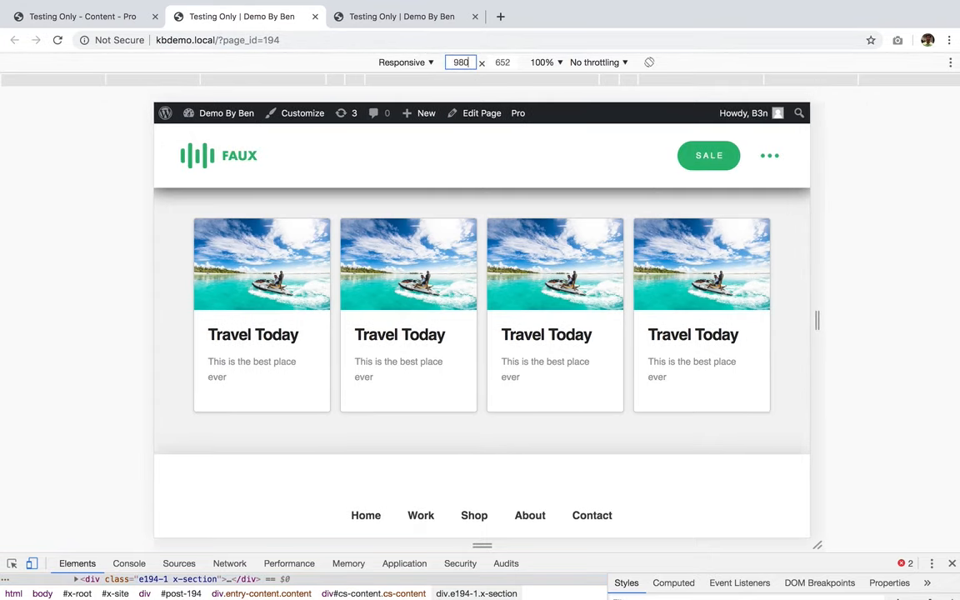
key(Down)
scroll(629, 307, down, 5)
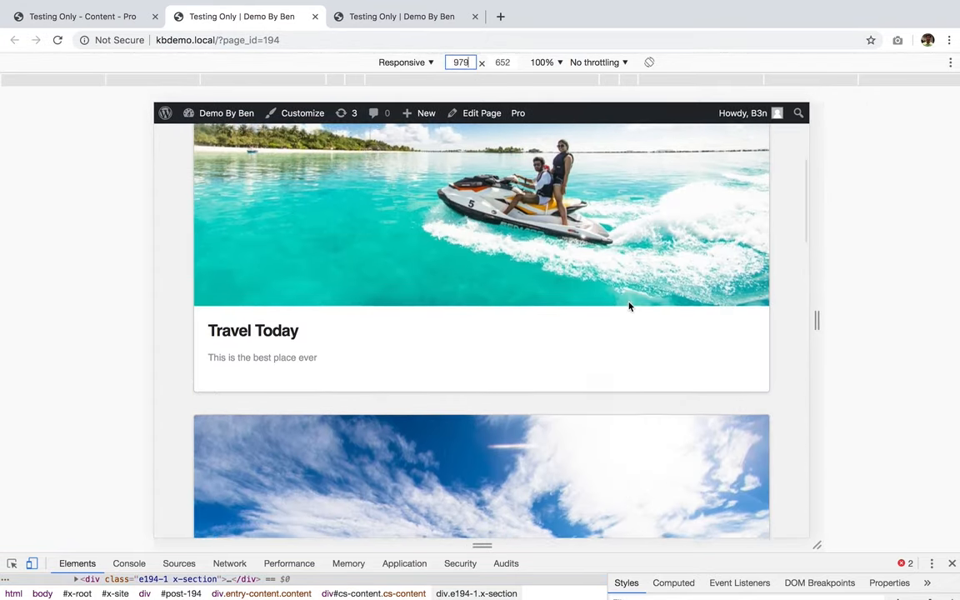
scroll(629, 307, up, 3)
scroll(629, 306, down, 2)
scroll(629, 307, up, 3)
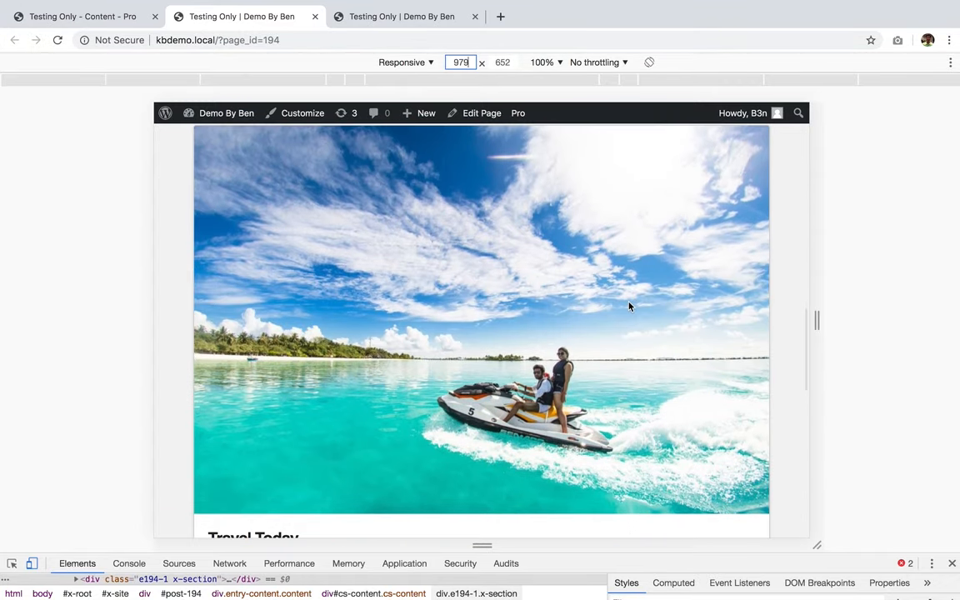
scroll(629, 307, down, 6)
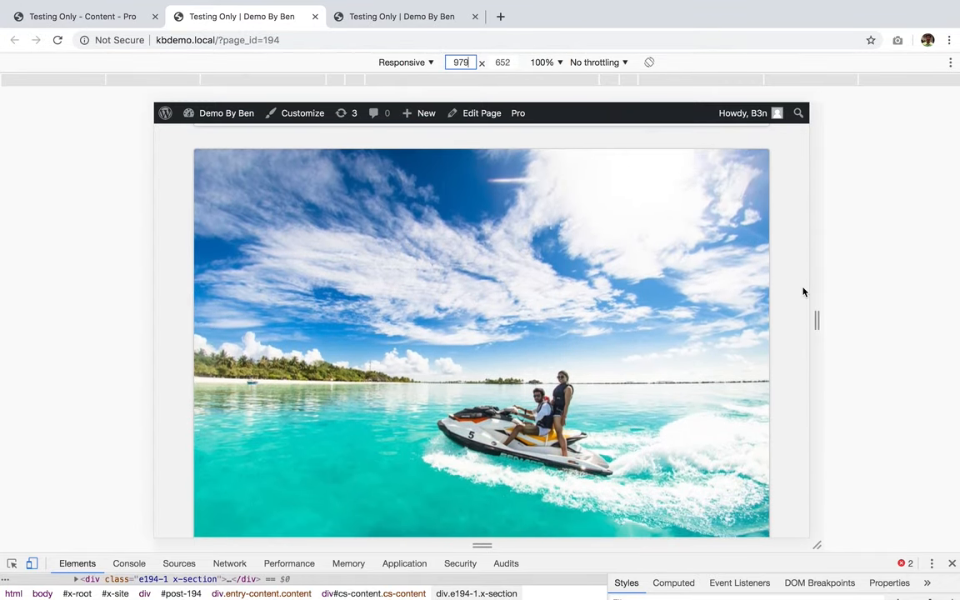
Return to the original page's browser tab and narrow its viewport to about 403 px to examine the cards
click(415, 15)
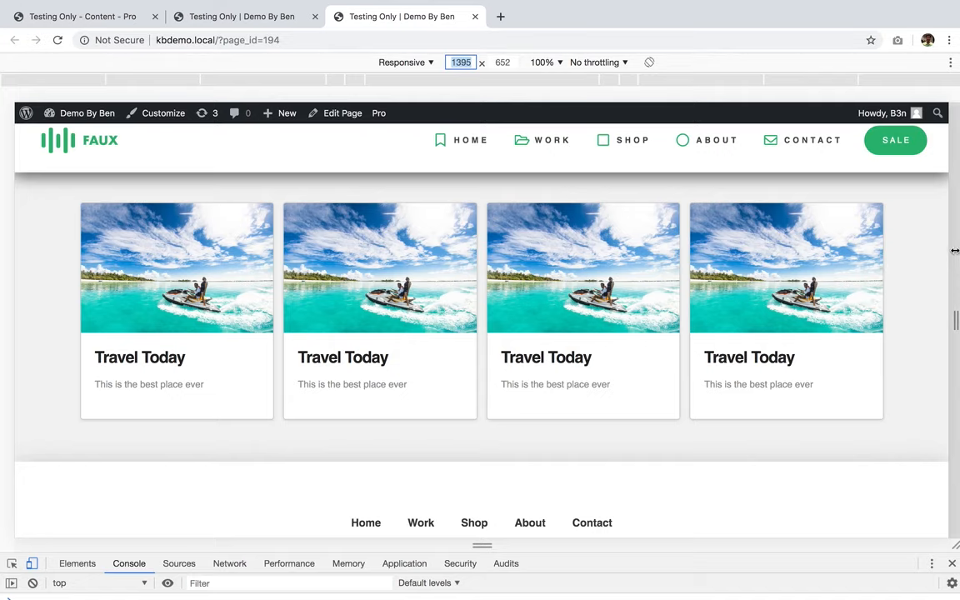
drag(859, 242, 611, 243)
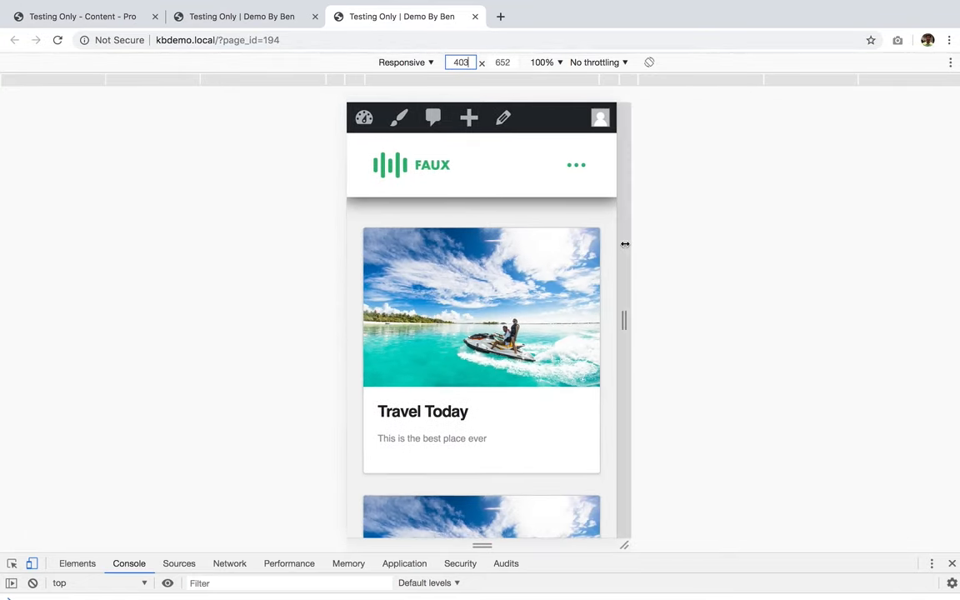
Return to the Pro editor and open the layout settings of Row 1, which holds the four promo columns
click(235, 22)
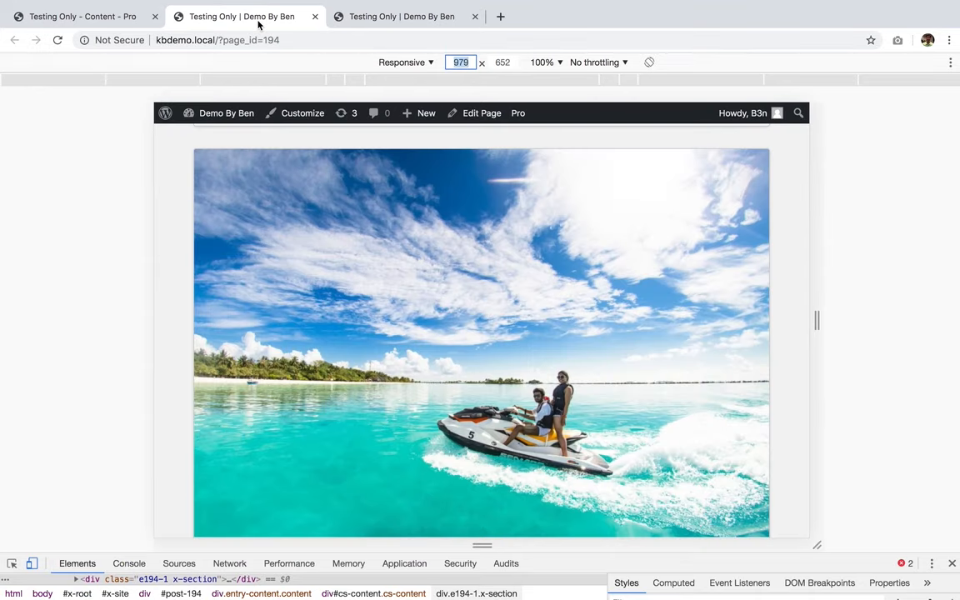
click(125, 16)
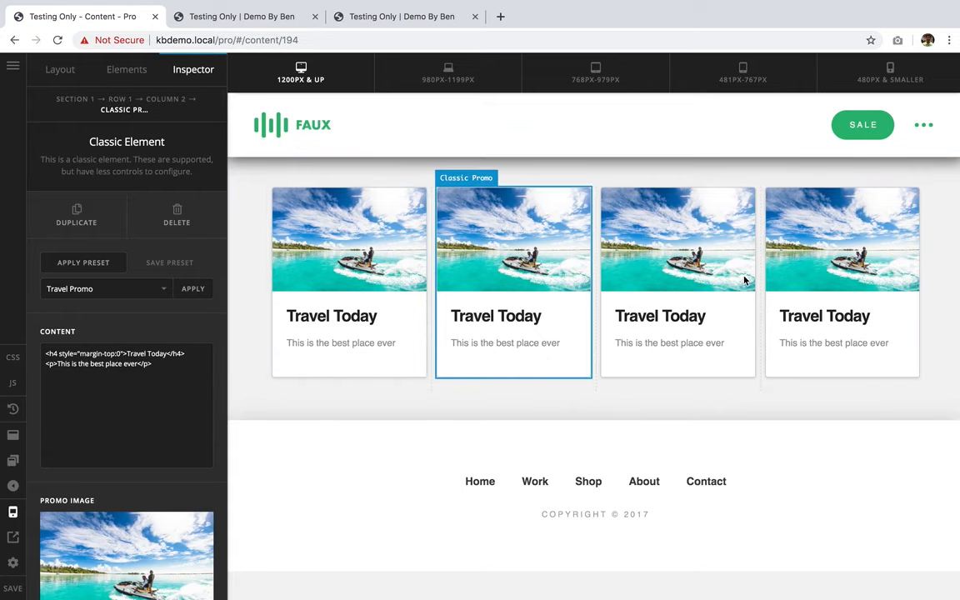
click(123, 99)
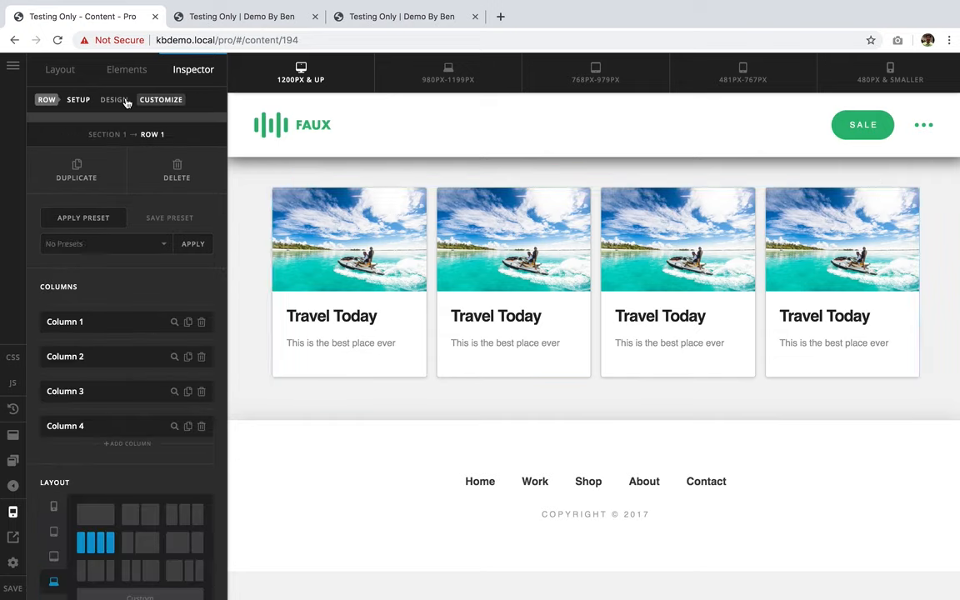
click(303, 215)
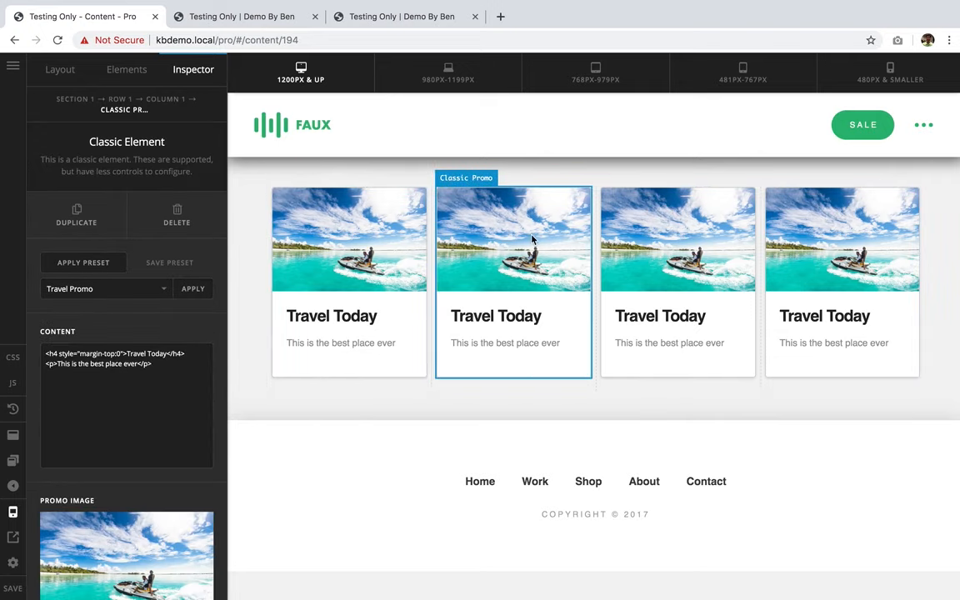
click(117, 97)
scroll(163, 391, down, 2)
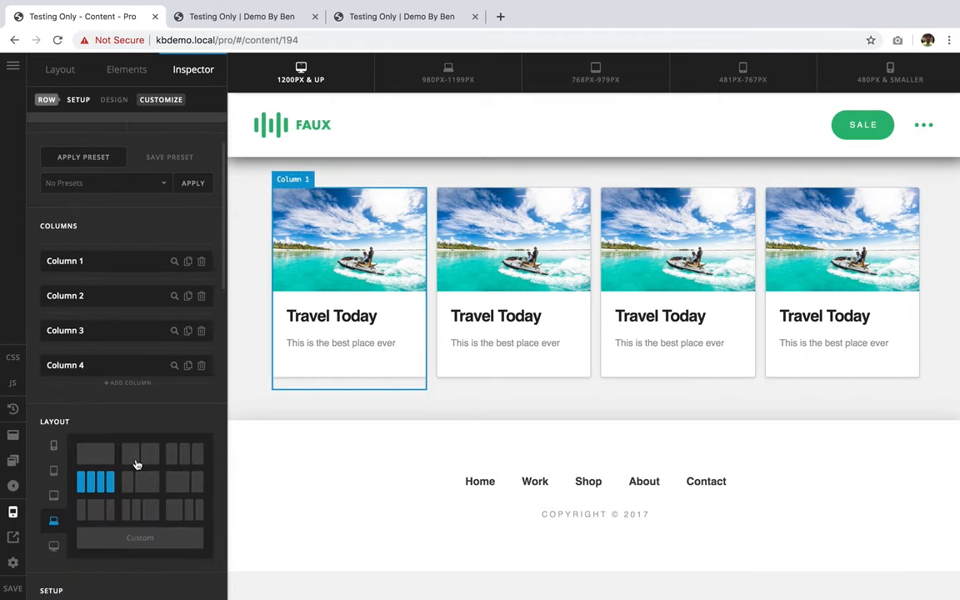
scroll(136, 462, down, 2)
scroll(138, 465, down, 1)
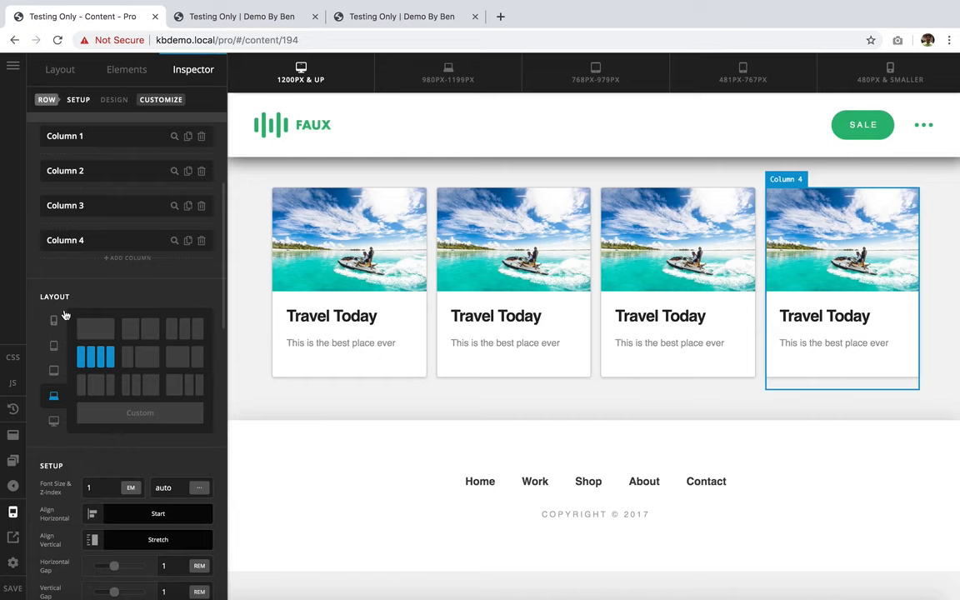
Dock the Inspector below the page preview while keeping Row 1's layout settings open
click(11, 442)
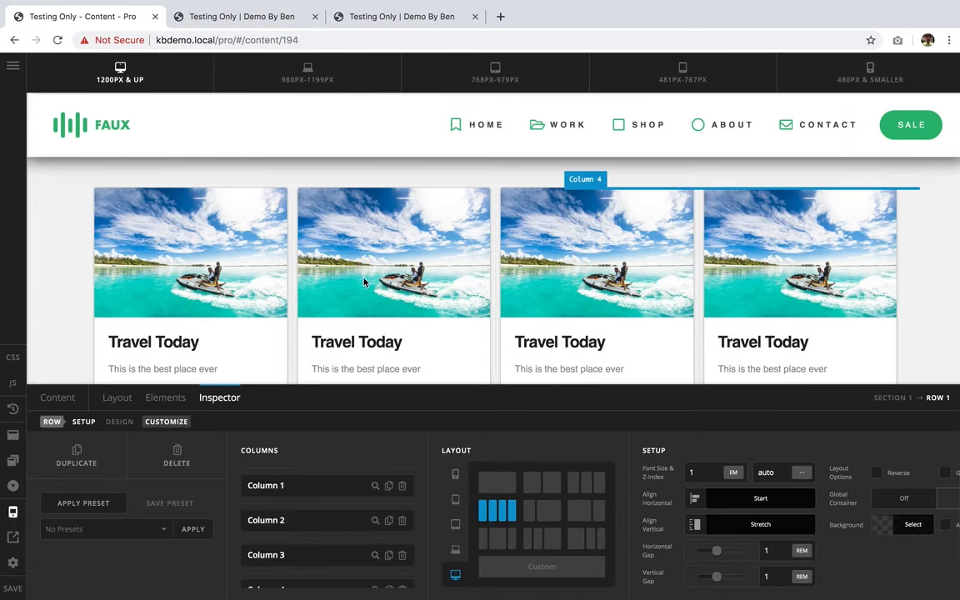
scroll(327, 250, down, 1)
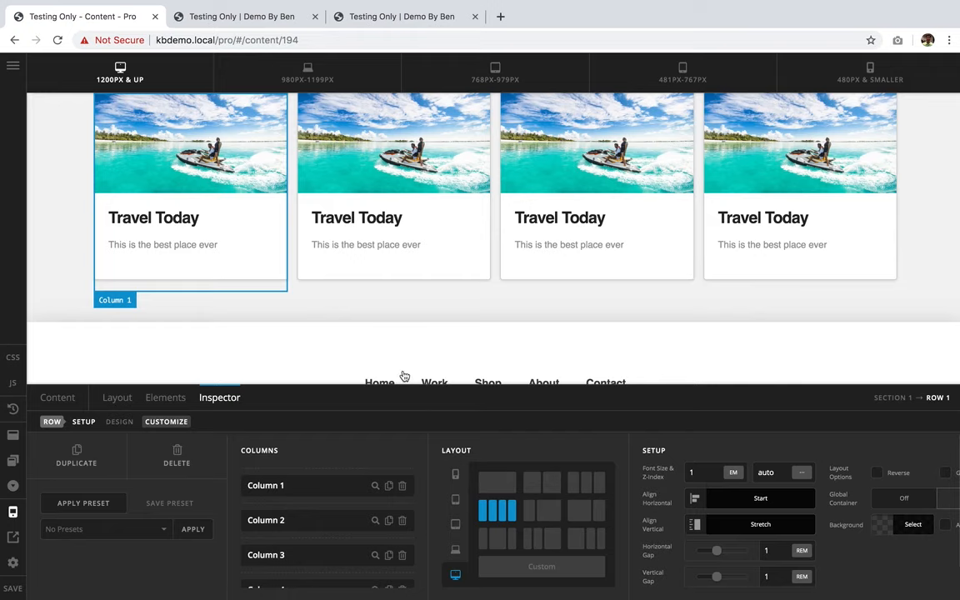
scroll(442, 286, up, 1)
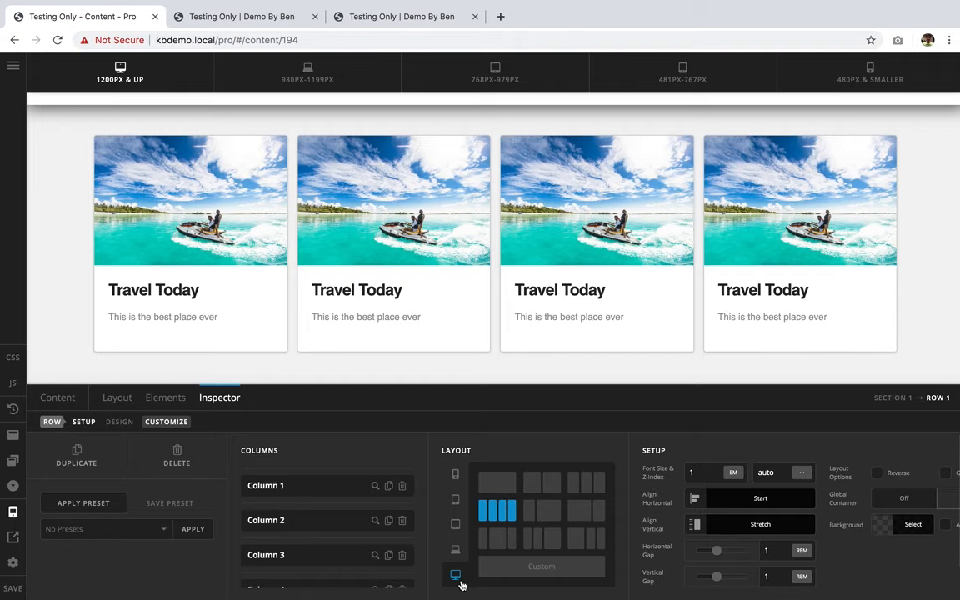
scroll(457, 586, down, 1)
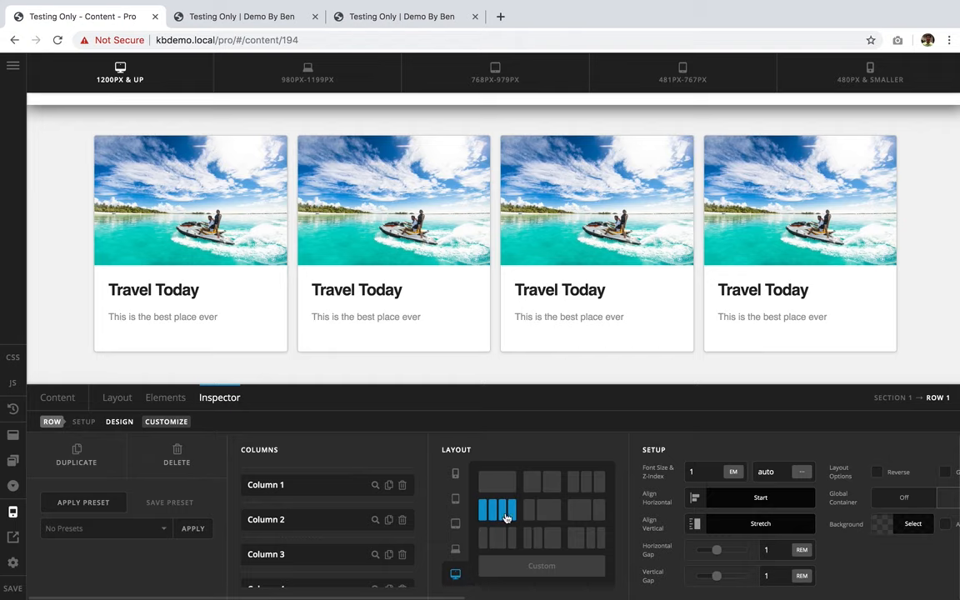
Check Row 1's column layouts for 980–1199px and 768–979px, and preview the cards at the 768–979px breakpoint
click(457, 550)
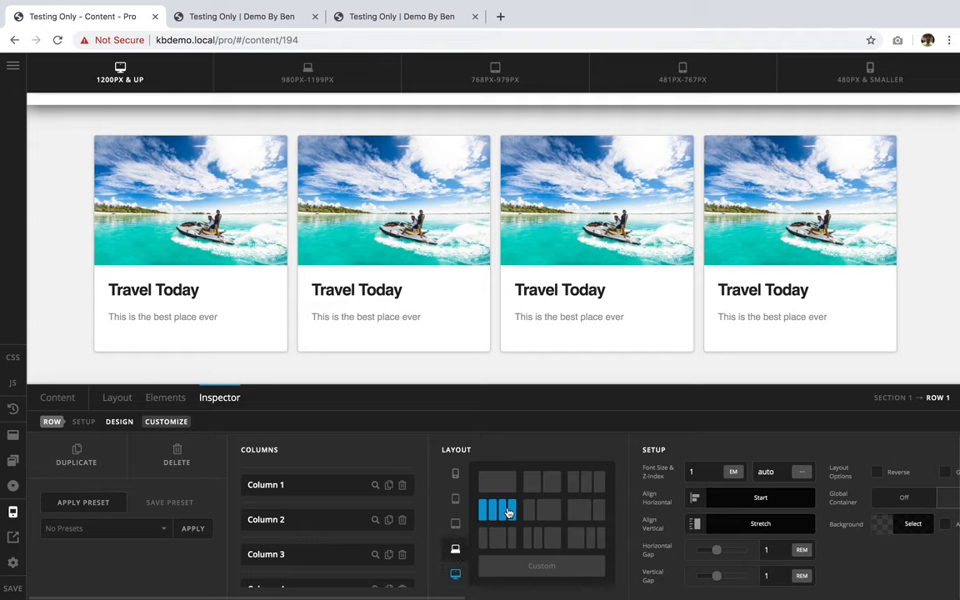
click(455, 525)
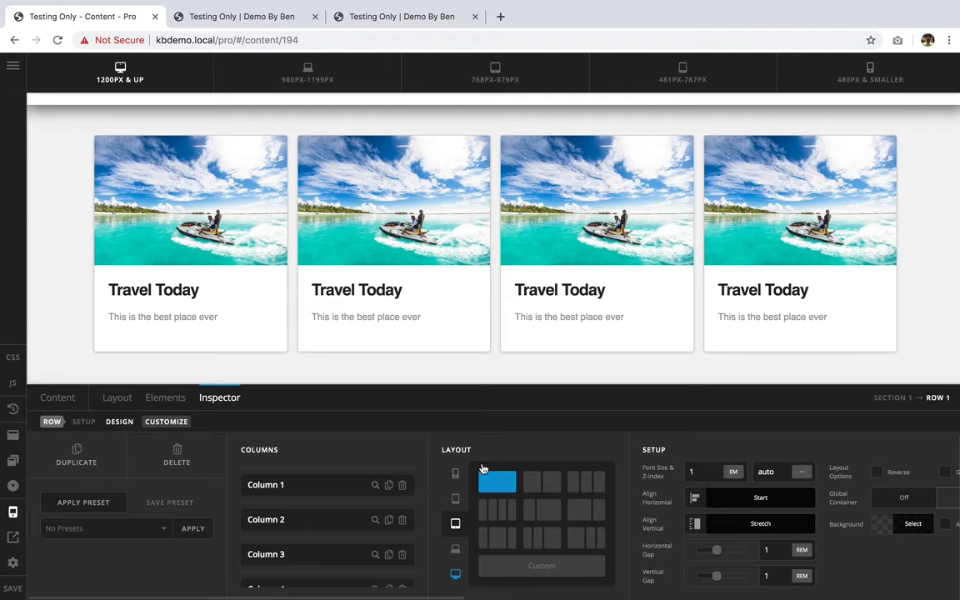
click(14, 513)
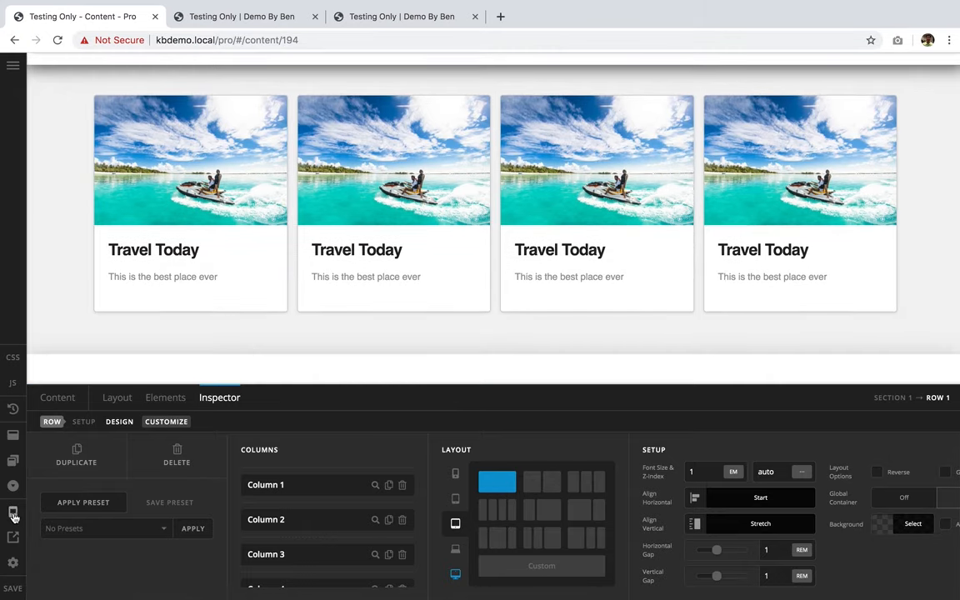
click(14, 515)
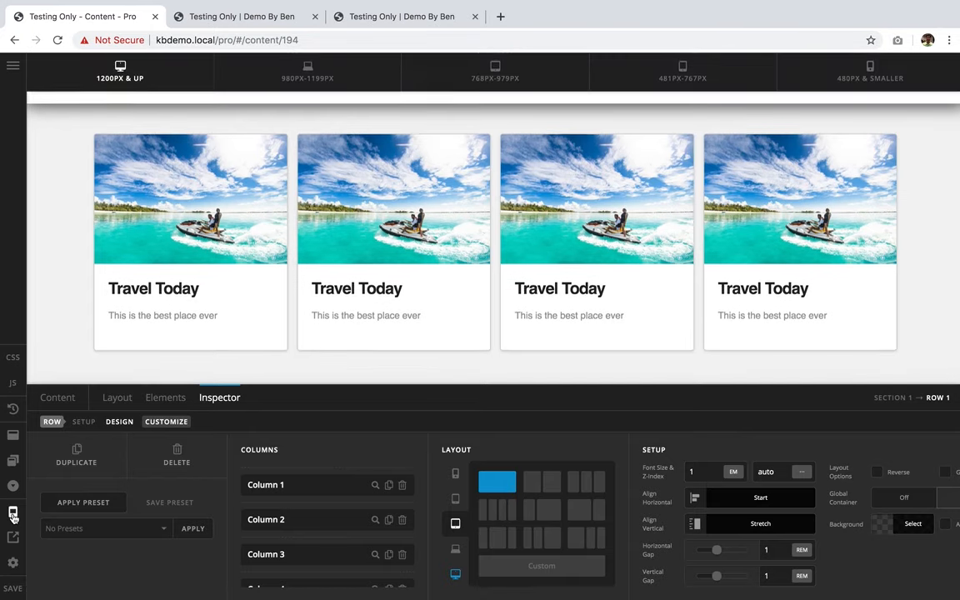
click(503, 70)
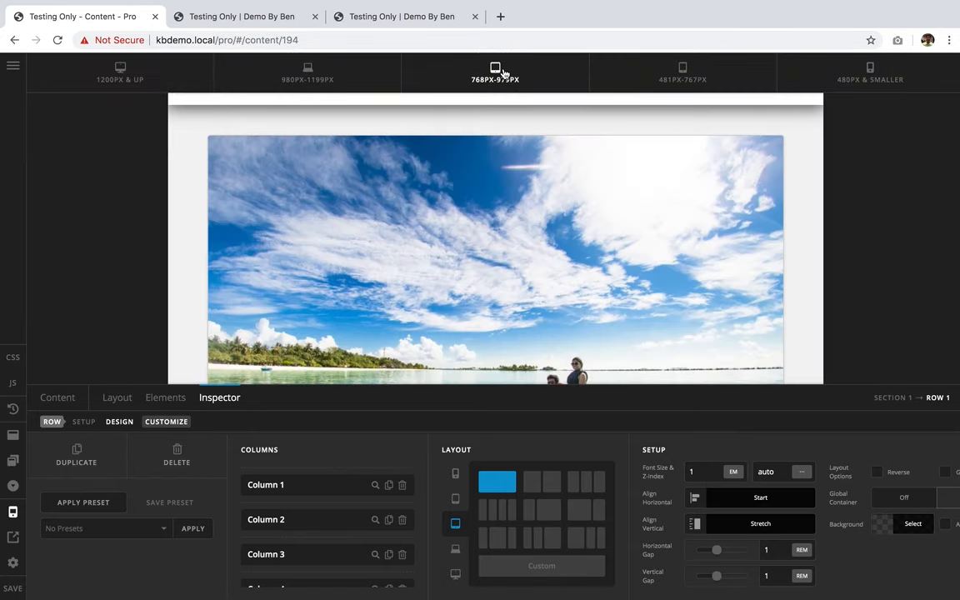
scroll(580, 286, down, 5)
scroll(580, 287, down, 3)
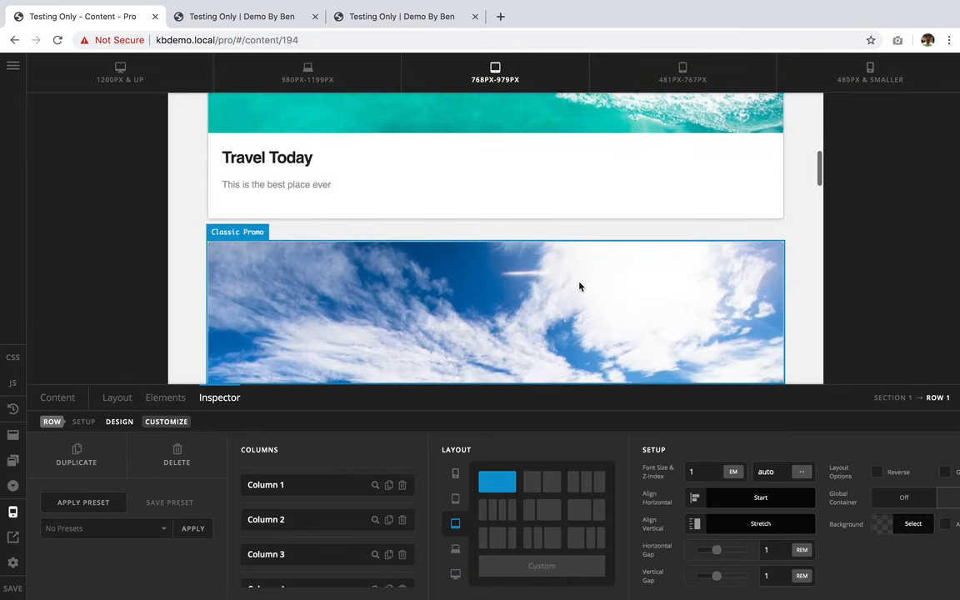
scroll(580, 287, up, 3)
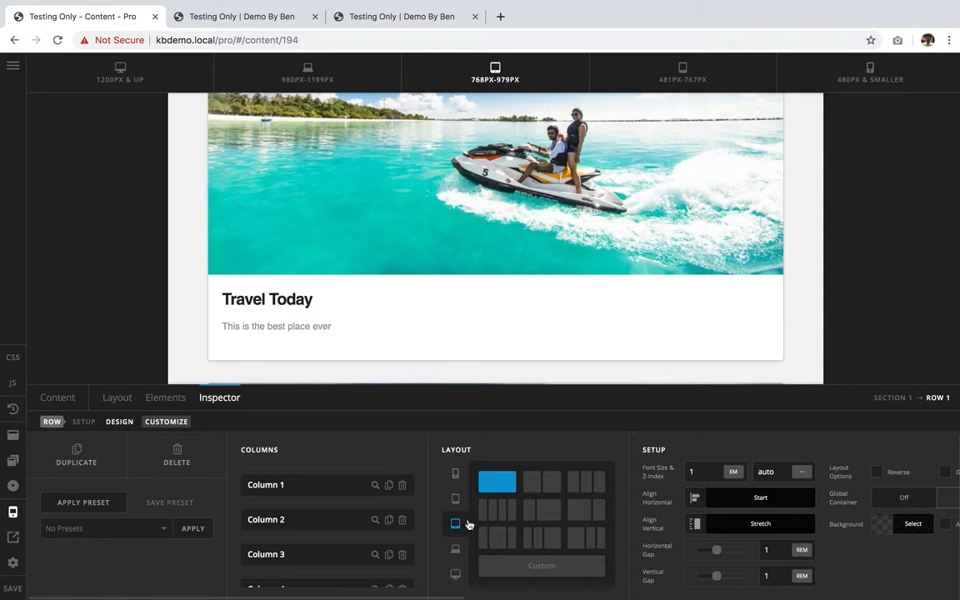
Set Row 1 to two equal columns for the 768–979px breakpoint and review the card arrangement
click(538, 495)
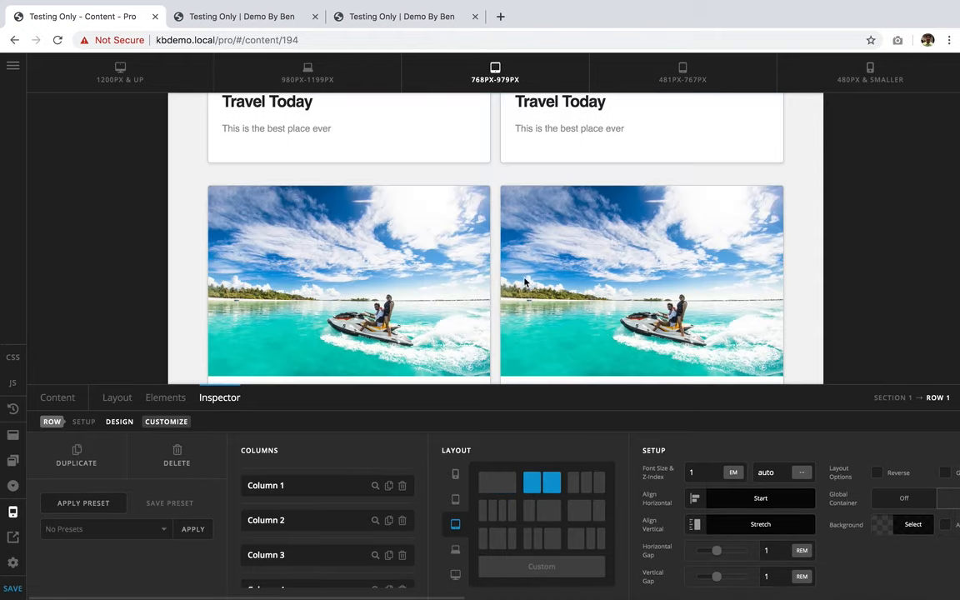
scroll(522, 191, down, 5)
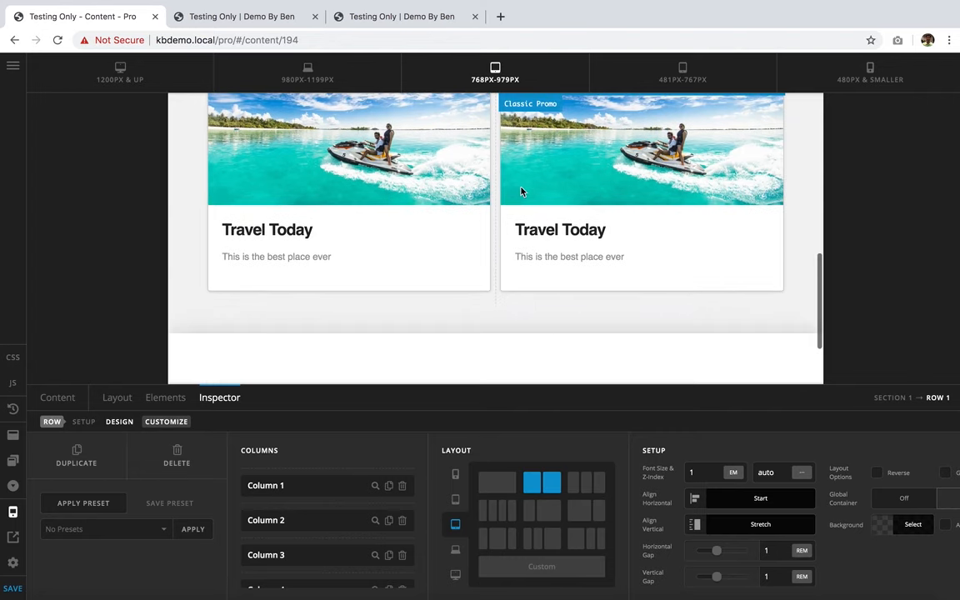
scroll(522, 191, up, 2)
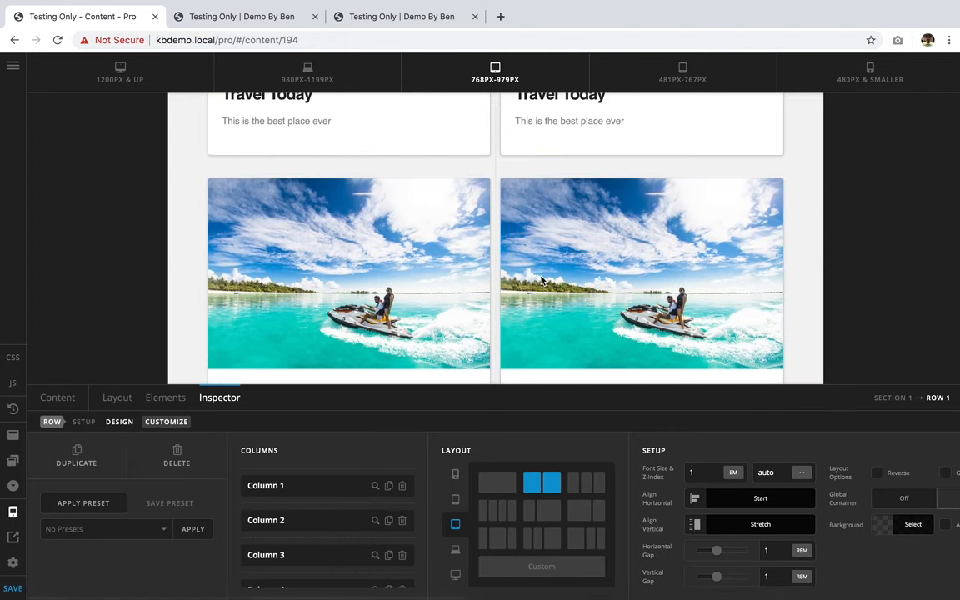
scroll(542, 279, up, 3)
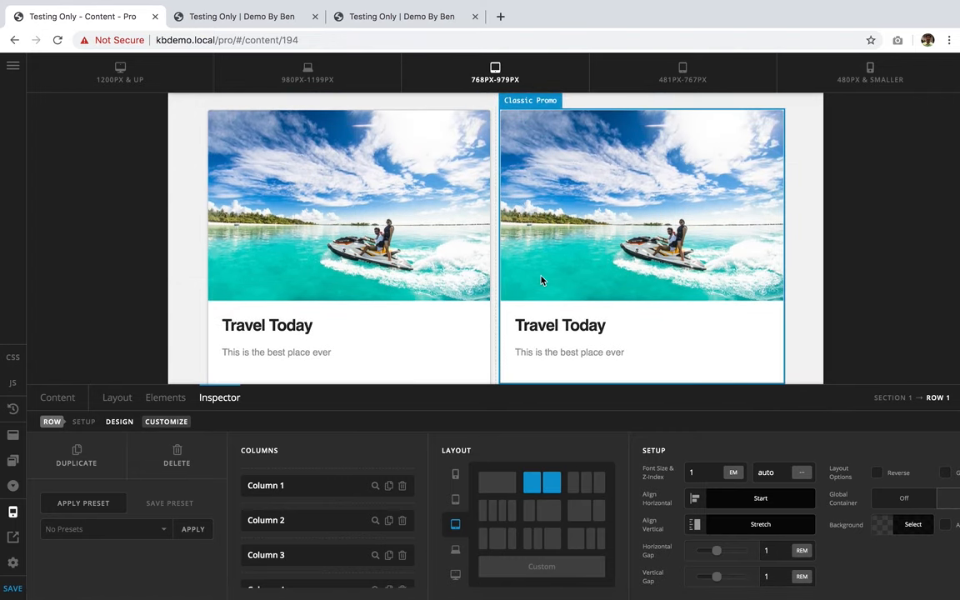
Preview the page at the 481–767px breakpoint and set Row 1 to two equal columns there
click(455, 501)
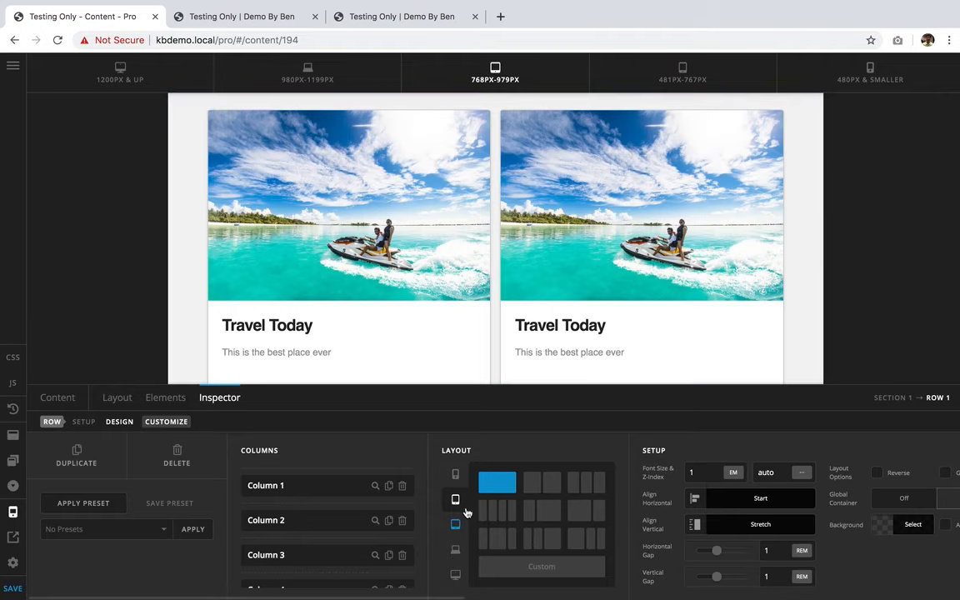
click(683, 72)
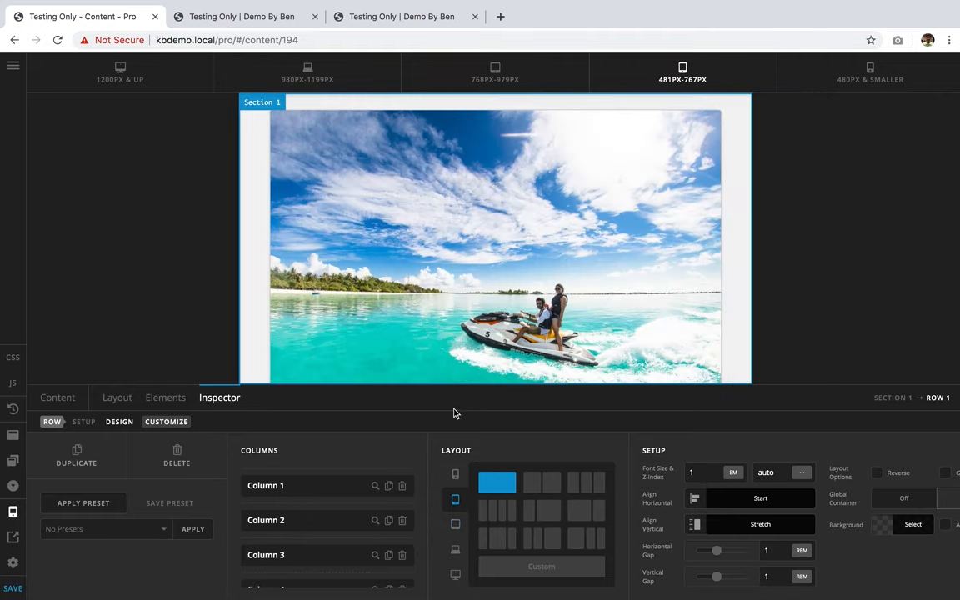
click(543, 483)
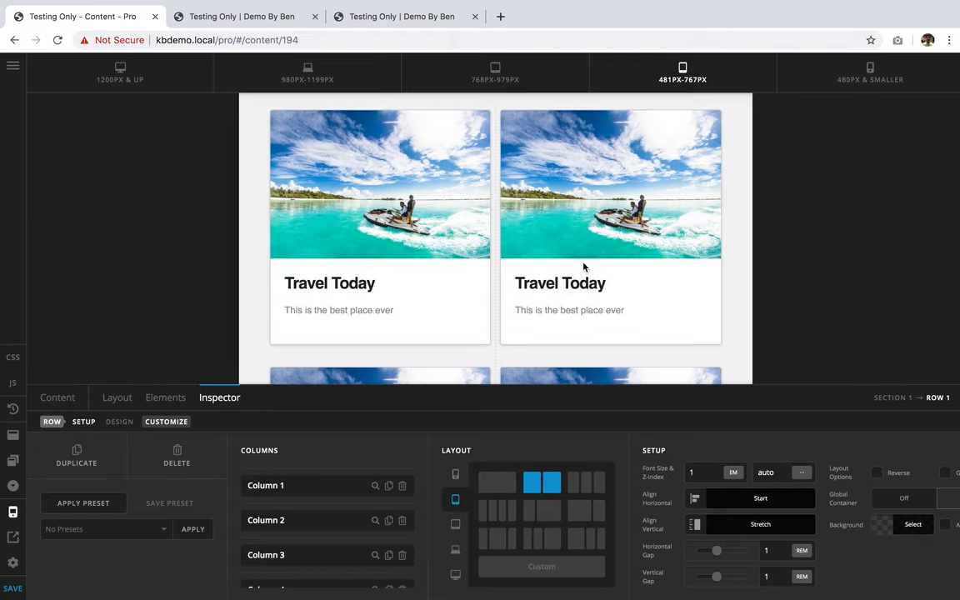
scroll(583, 267, down, 2)
scroll(583, 267, down, 3)
Preview the cards at the 480px and smaller breakpoint, keeping the single-column layout, and save the content
click(843, 79)
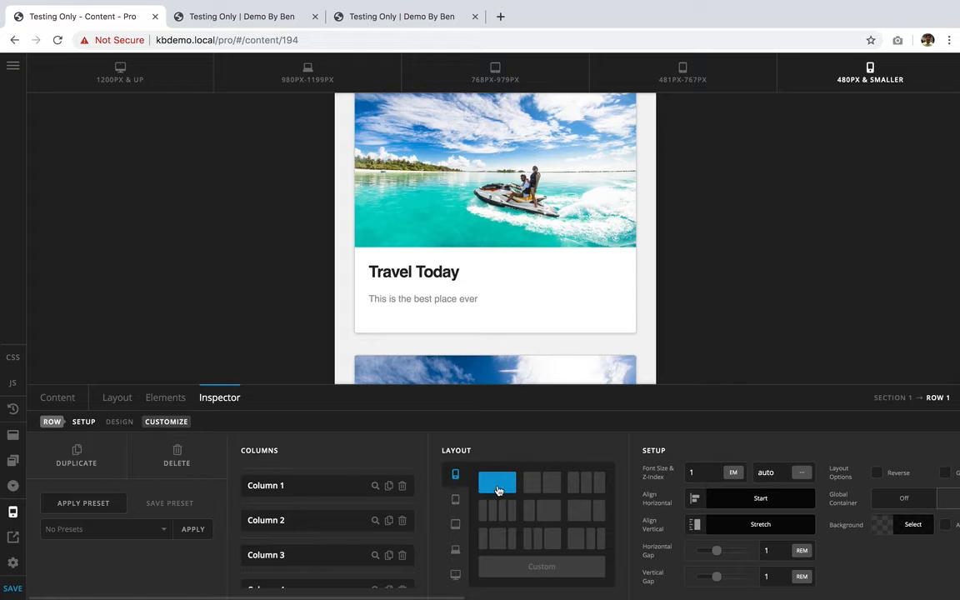
scroll(466, 250, up, 2)
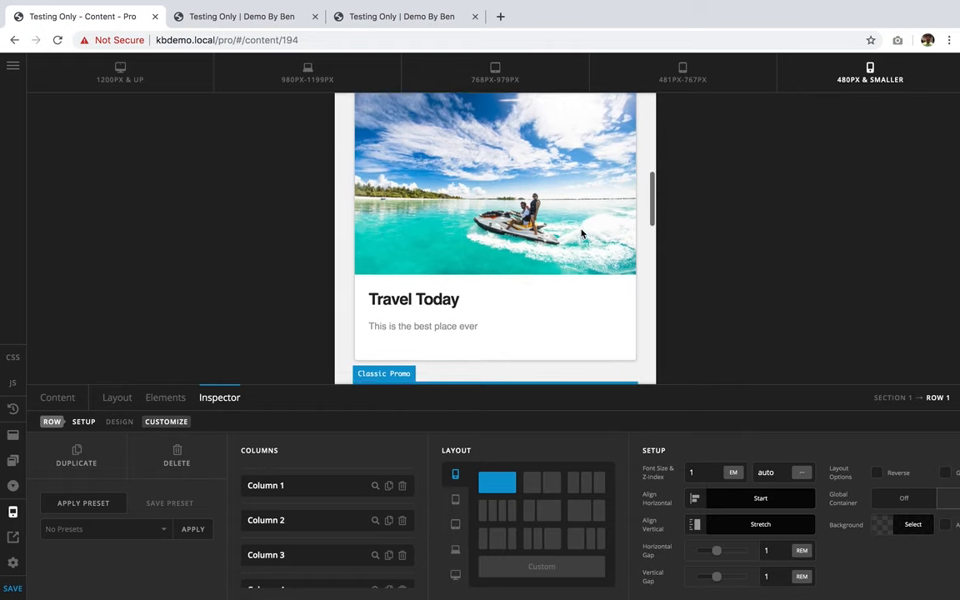
click(13, 589)
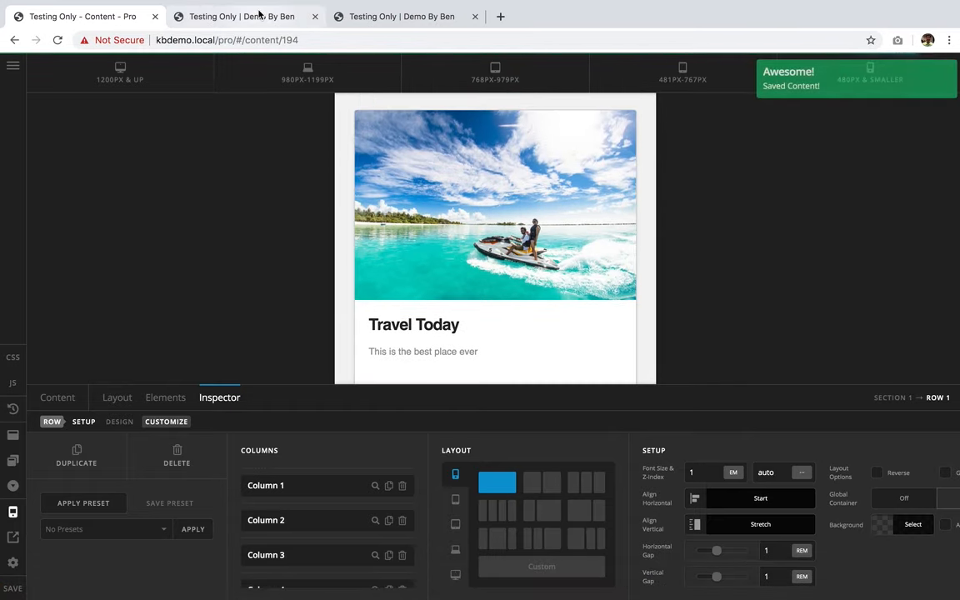
Switch to the rebuilt page's live tab, reload it and review the card columns at a 979 px viewport width
click(242, 16)
click(56, 40)
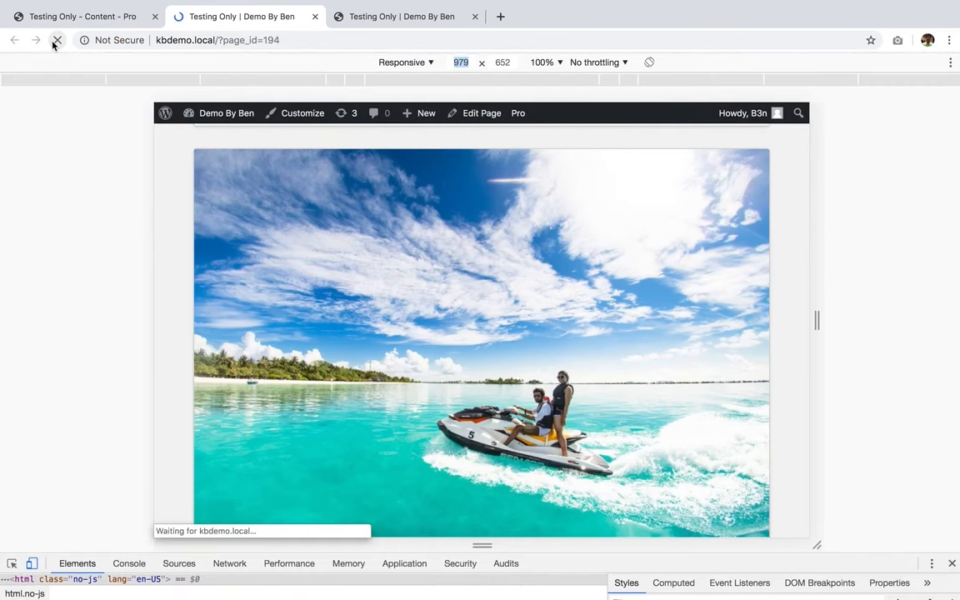
scroll(567, 308, down, 5)
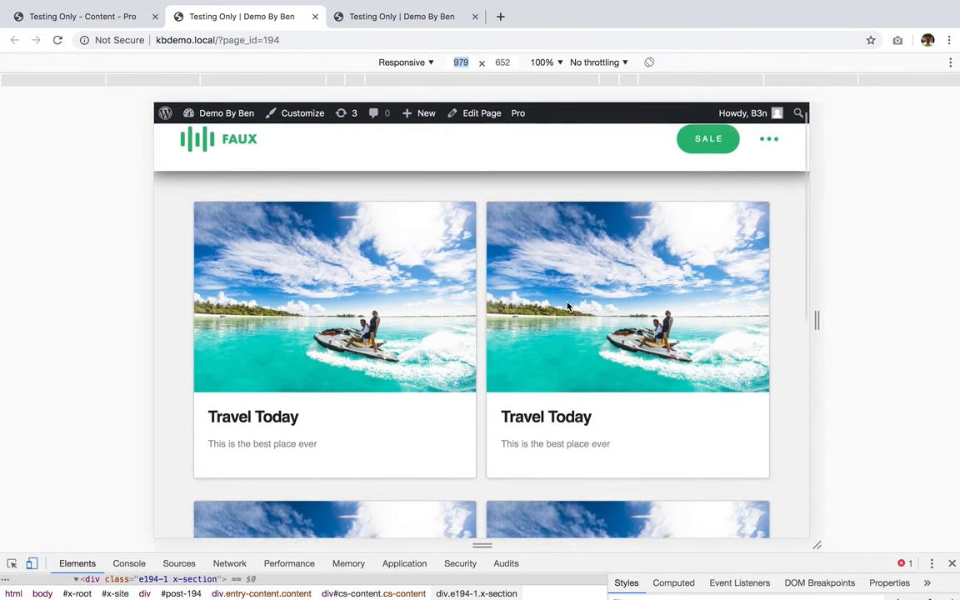
scroll(568, 308, down, 3)
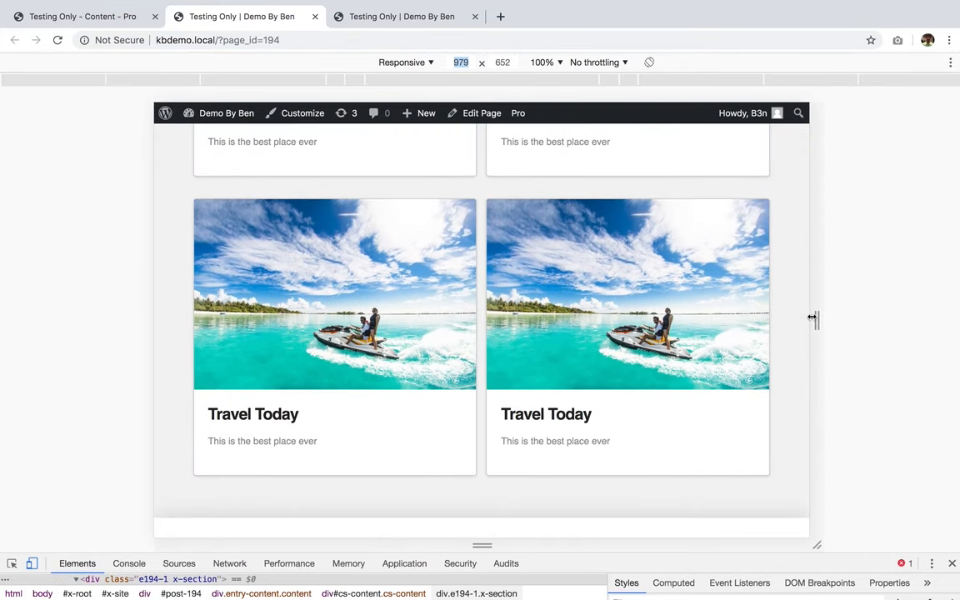
Compare the live page's cards at viewport widths of about 739 px, 467 px and 885 px
drag(812, 318, 738, 299)
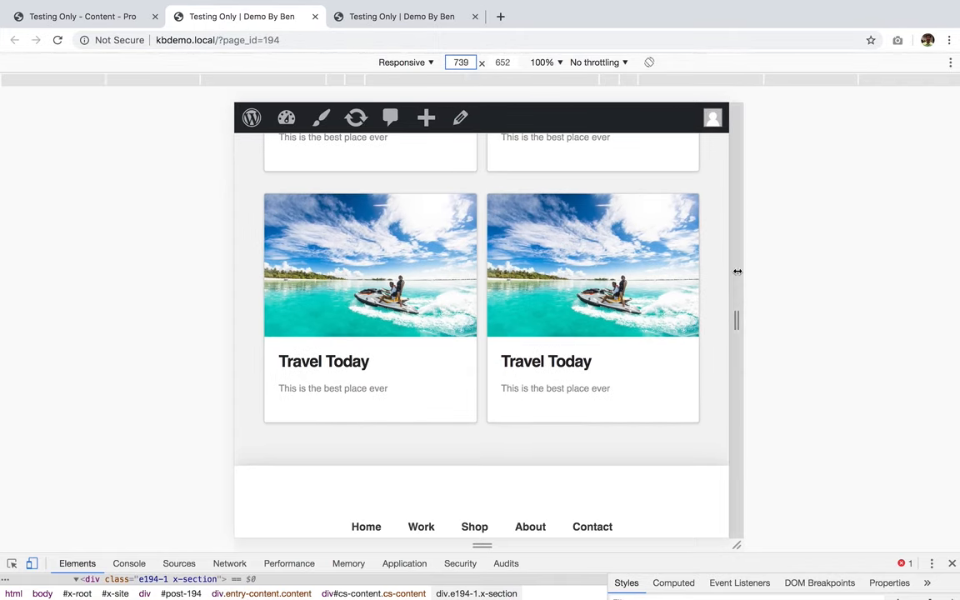
drag(738, 271, 646, 230)
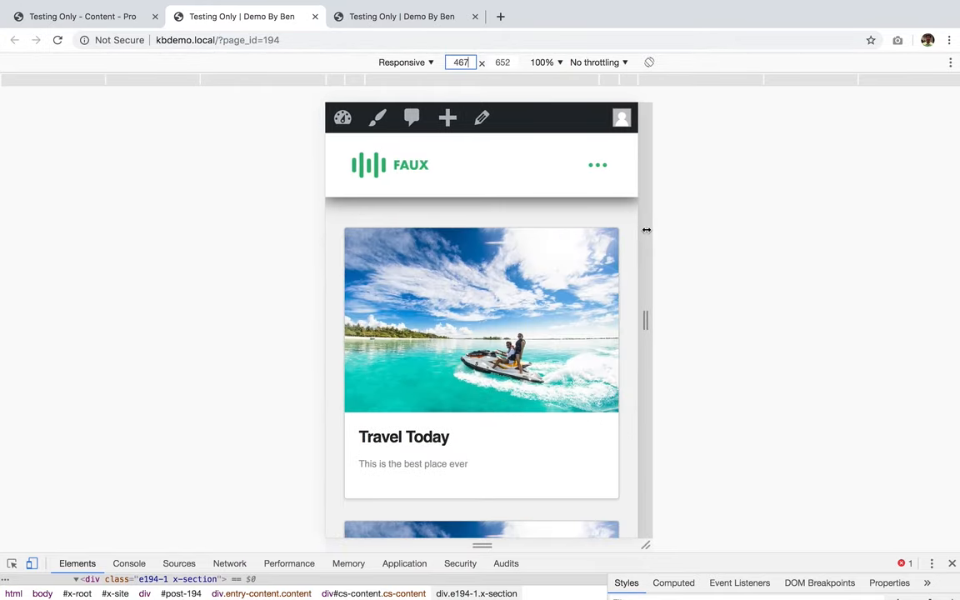
scroll(564, 360, down, 10)
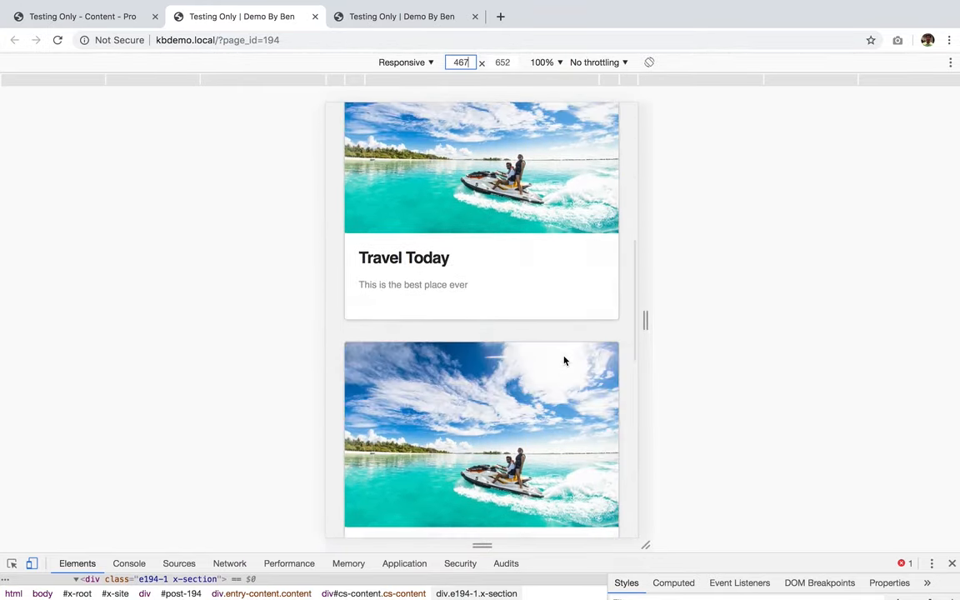
scroll(564, 360, up, 10)
drag(644, 321, 785, 334)
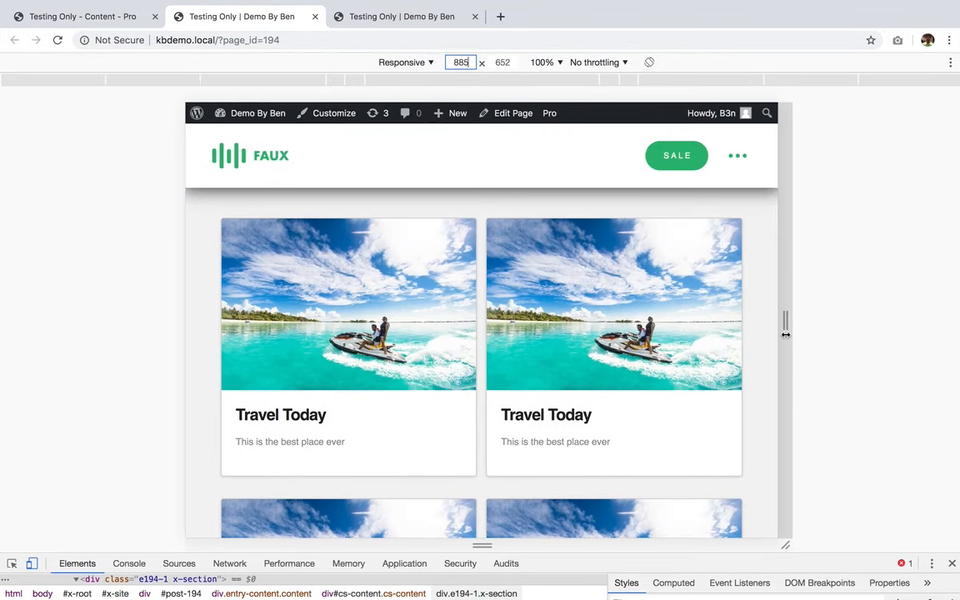
Switch back to the Pro editor, set Row 1 to a single column for the 481–767px breakpoint, and save the content
click(127, 16)
click(456, 500)
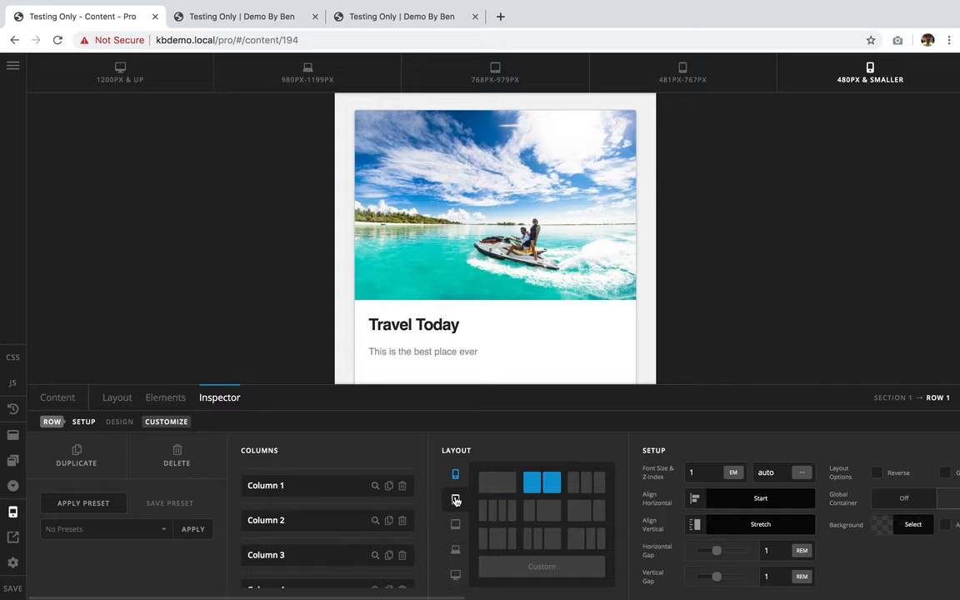
click(490, 492)
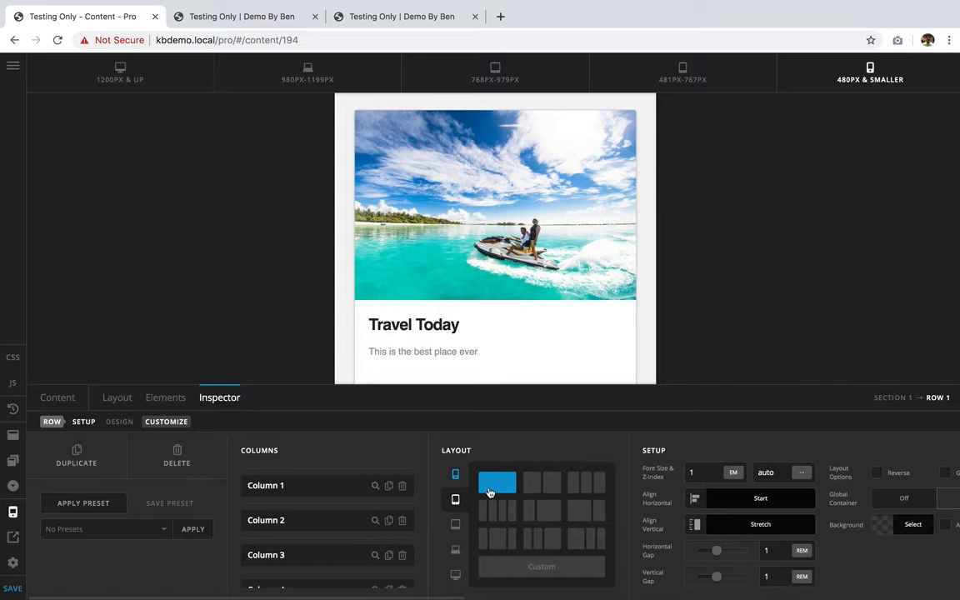
click(13, 586)
Switch to the live page's tab, reload it and review the stacked cards at a 750 px viewport width
click(223, 18)
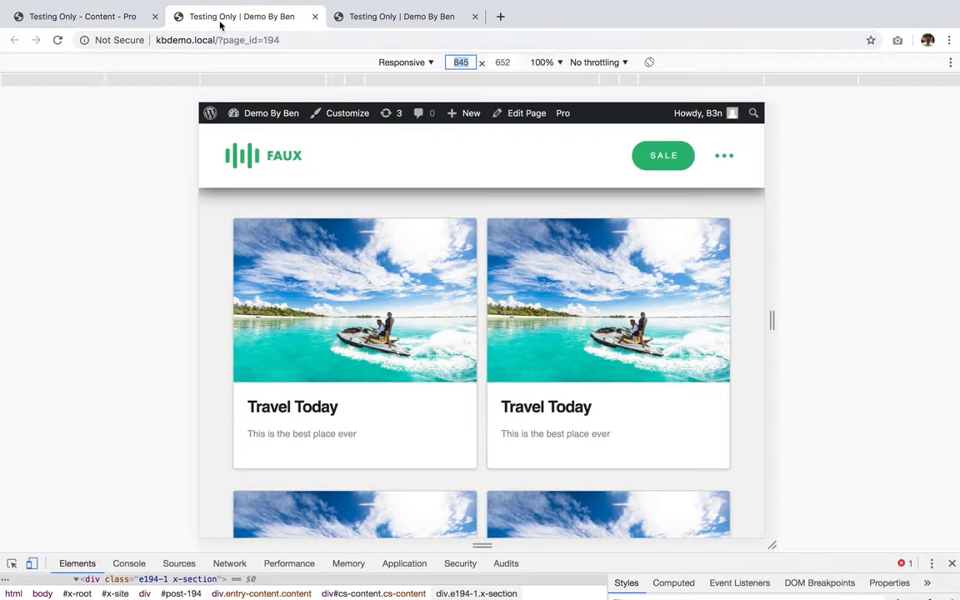
key(super+r)
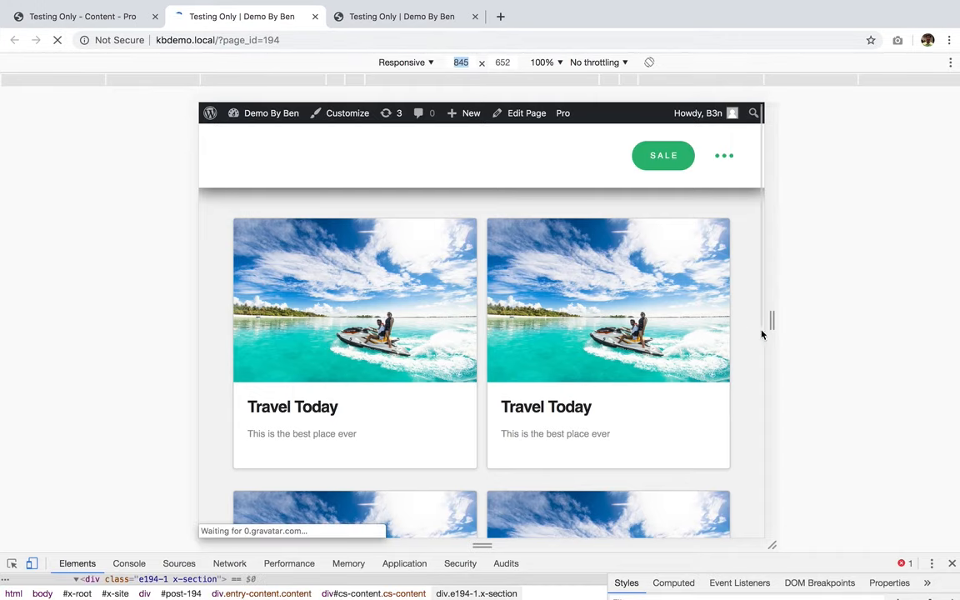
drag(771, 319, 739, 319)
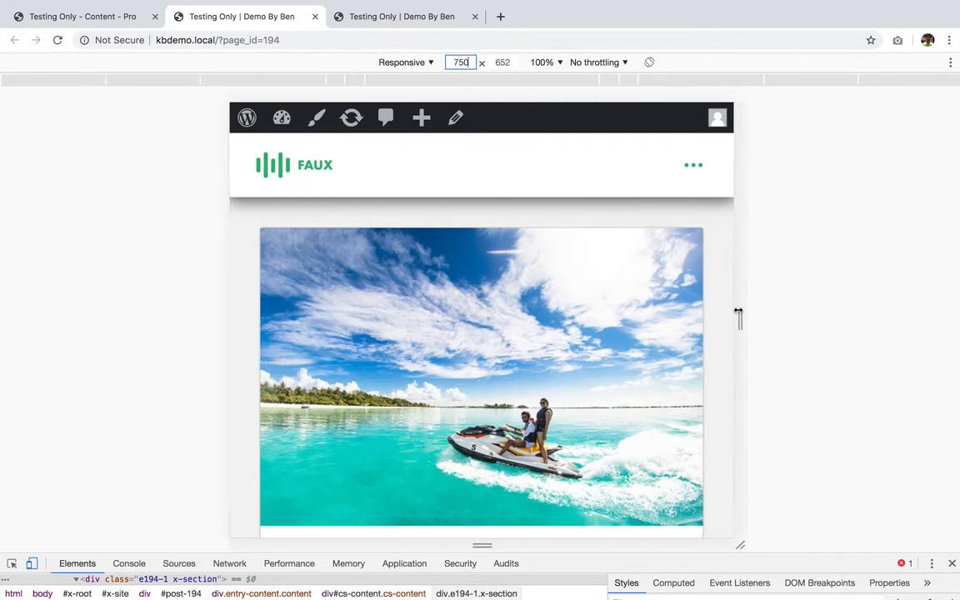
scroll(675, 380, down, 5)
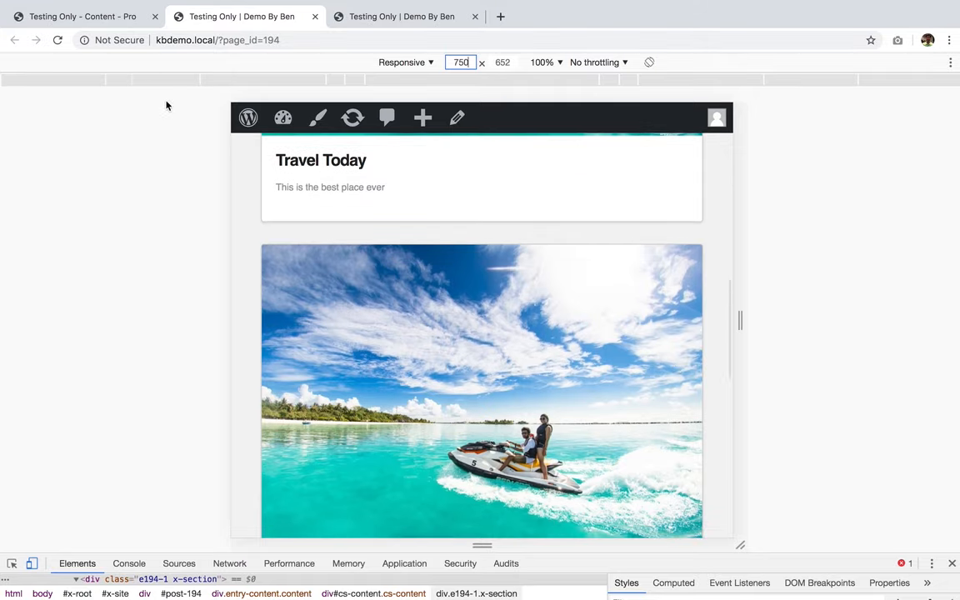
Return to the Pro editor and review Row 1's layout at the 1200px and up, 980–1199px, and 480px and smaller breakpoints
click(82, 16)
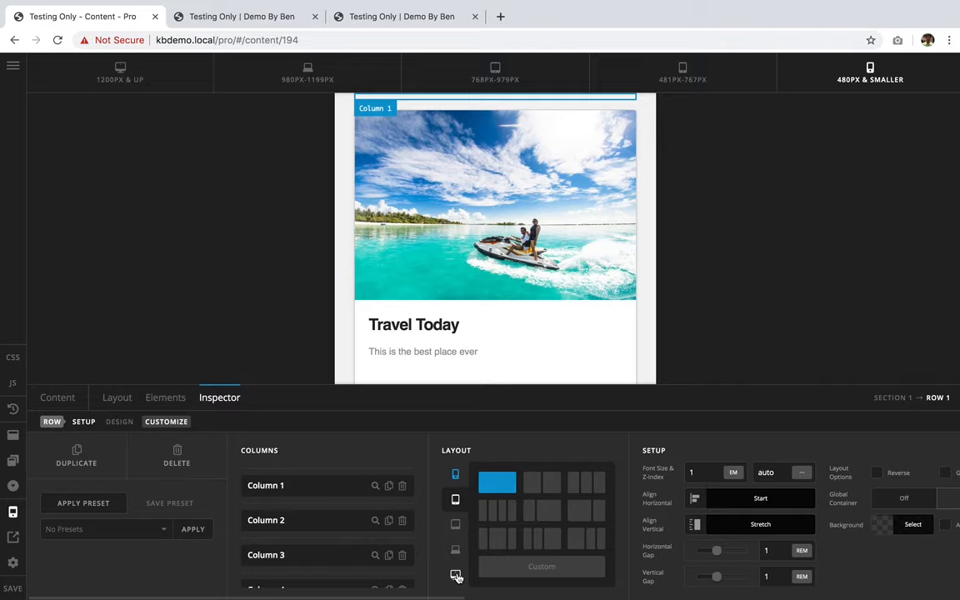
click(121, 80)
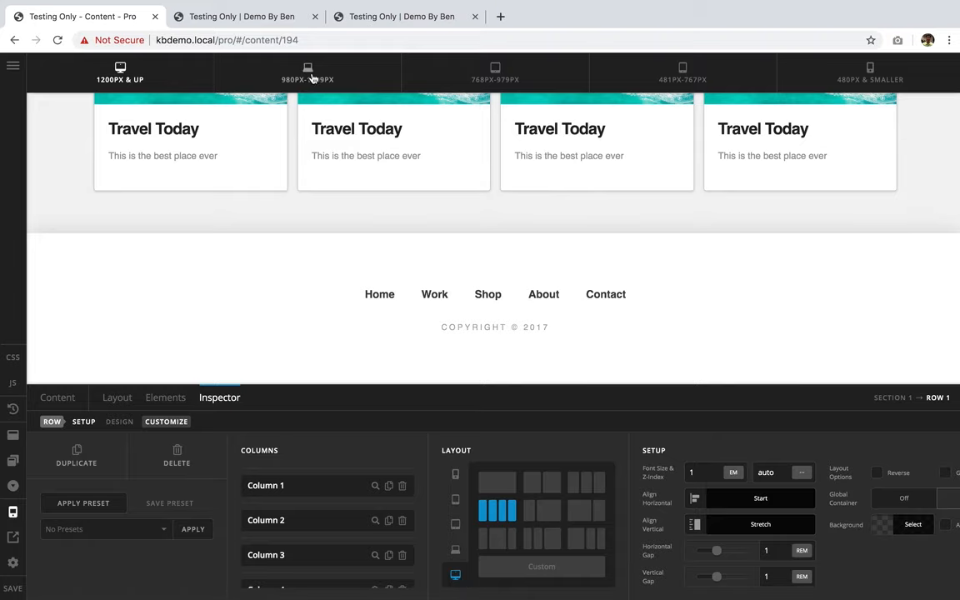
click(455, 551)
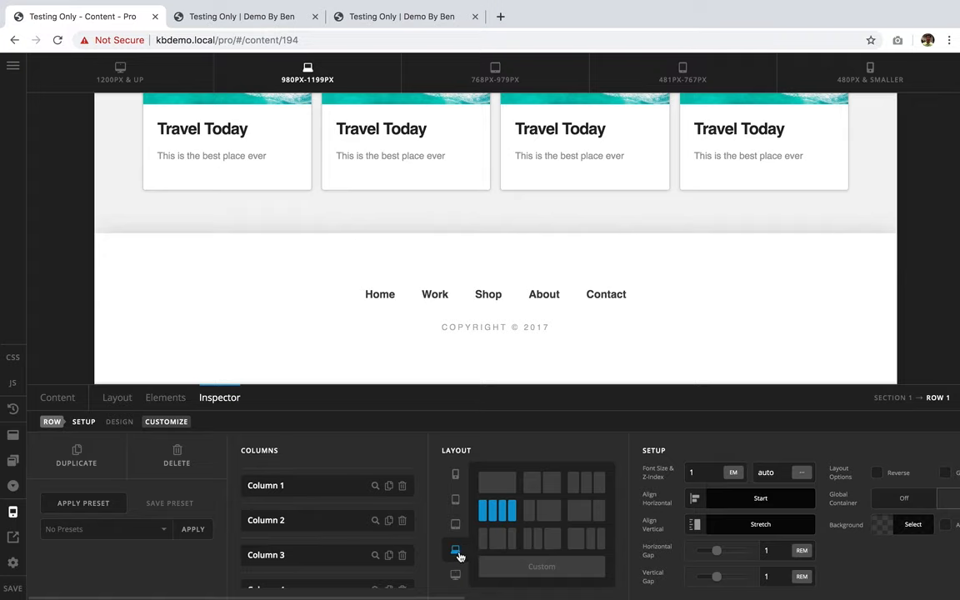
click(906, 76)
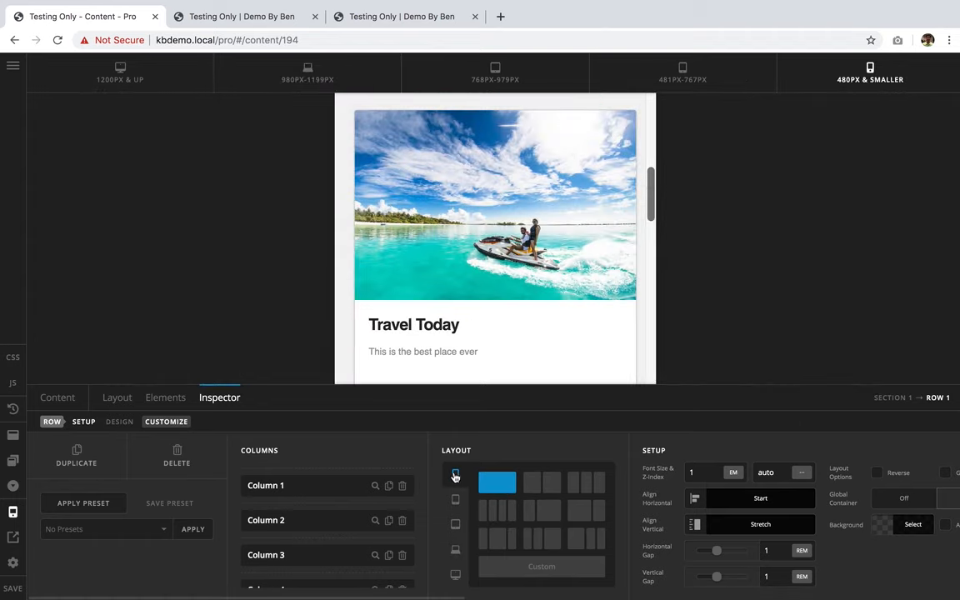